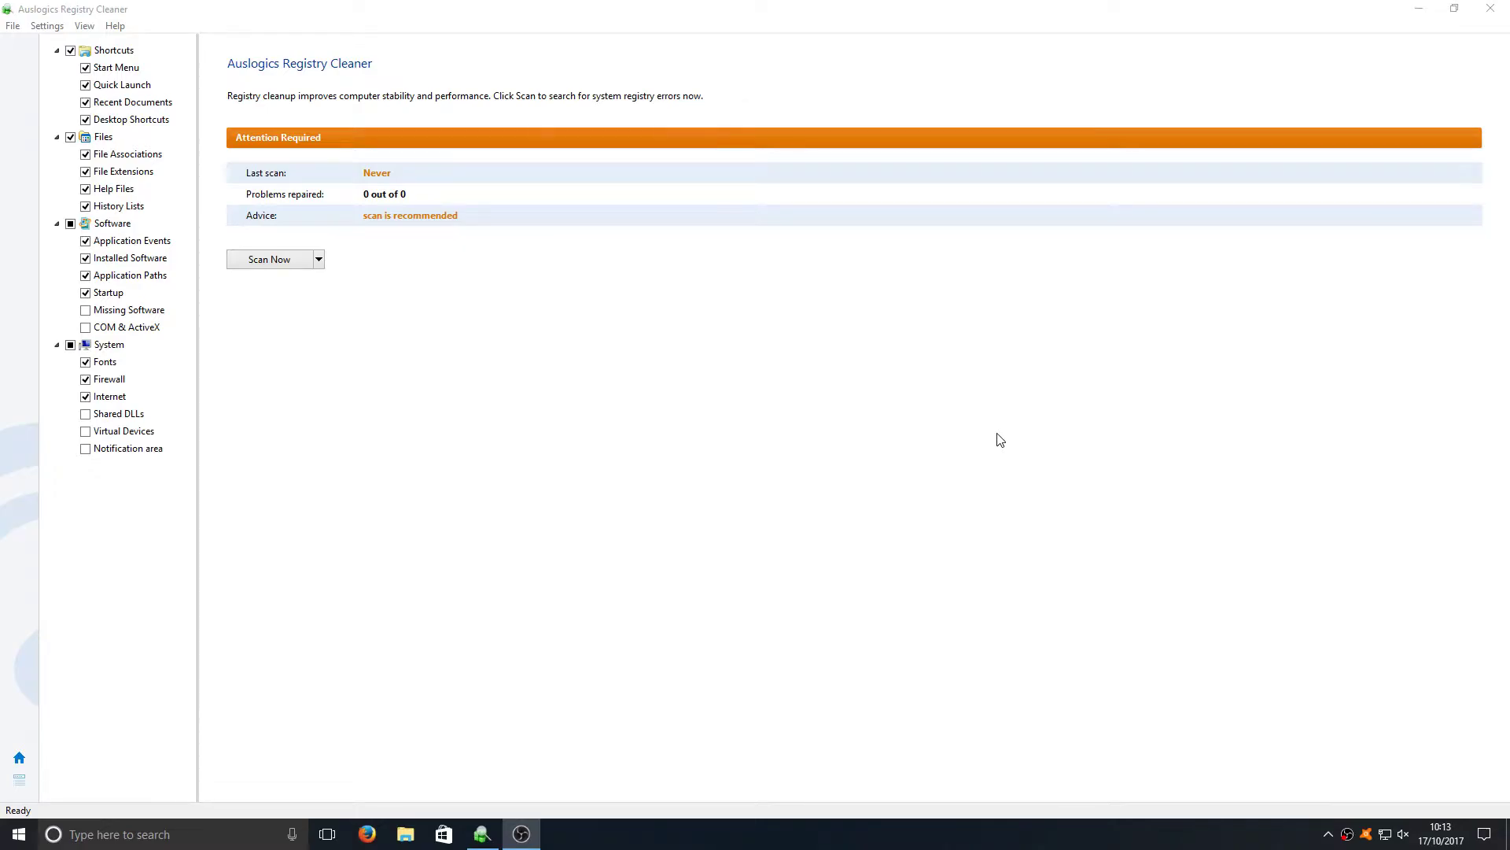
- Tick Missing Software, COM & ActiveX, Virtual Devices, Shared DLLs and Notification area for scanning
{"action": "left_click", "coordinate": [434, 505]}
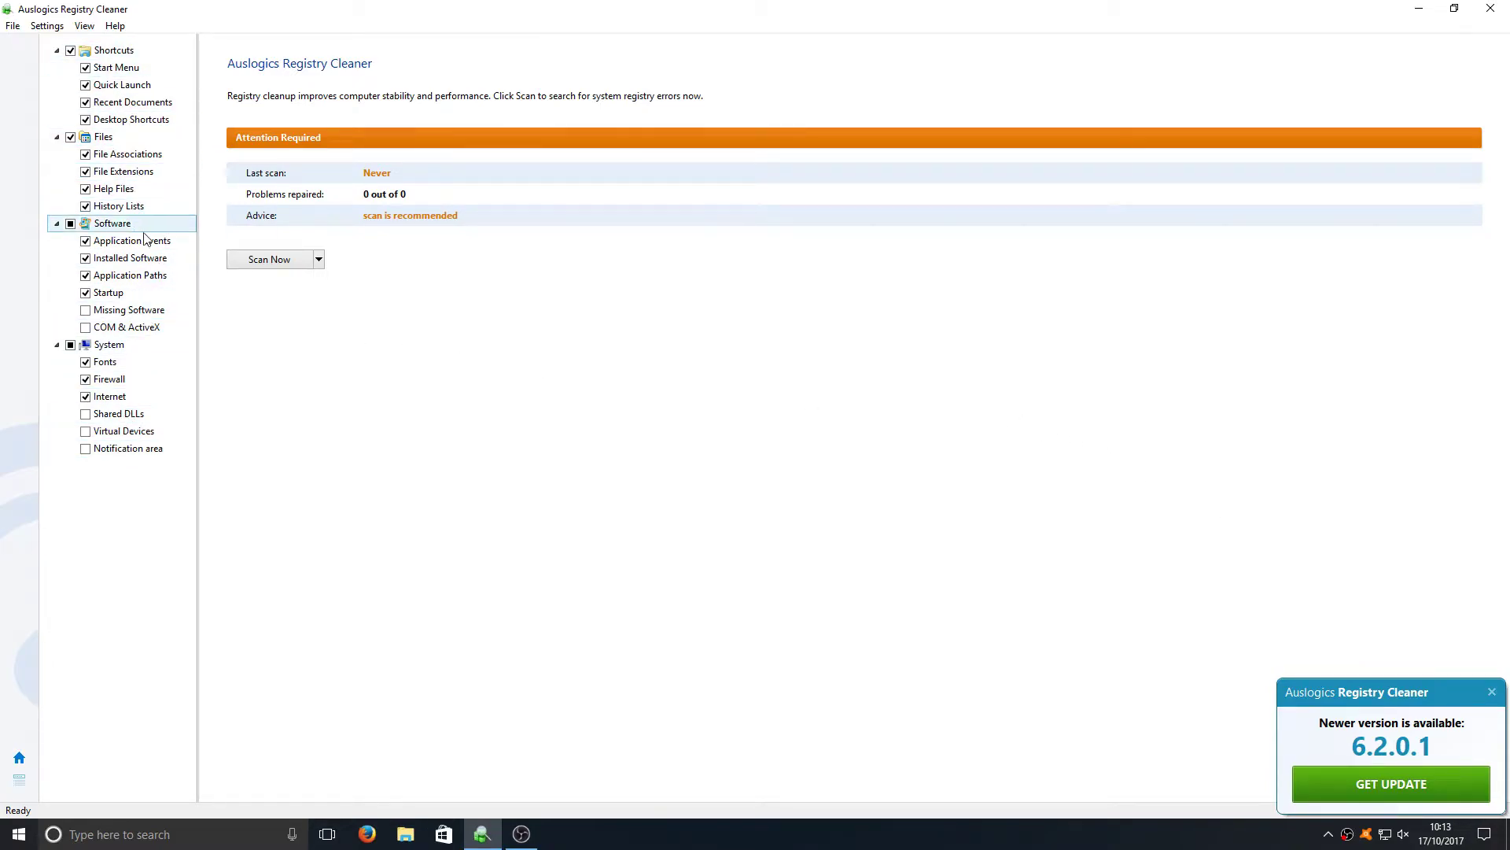
{"action": "left_click", "coordinate": [85, 310]}
{"action": "left_click", "coordinate": [85, 327]}
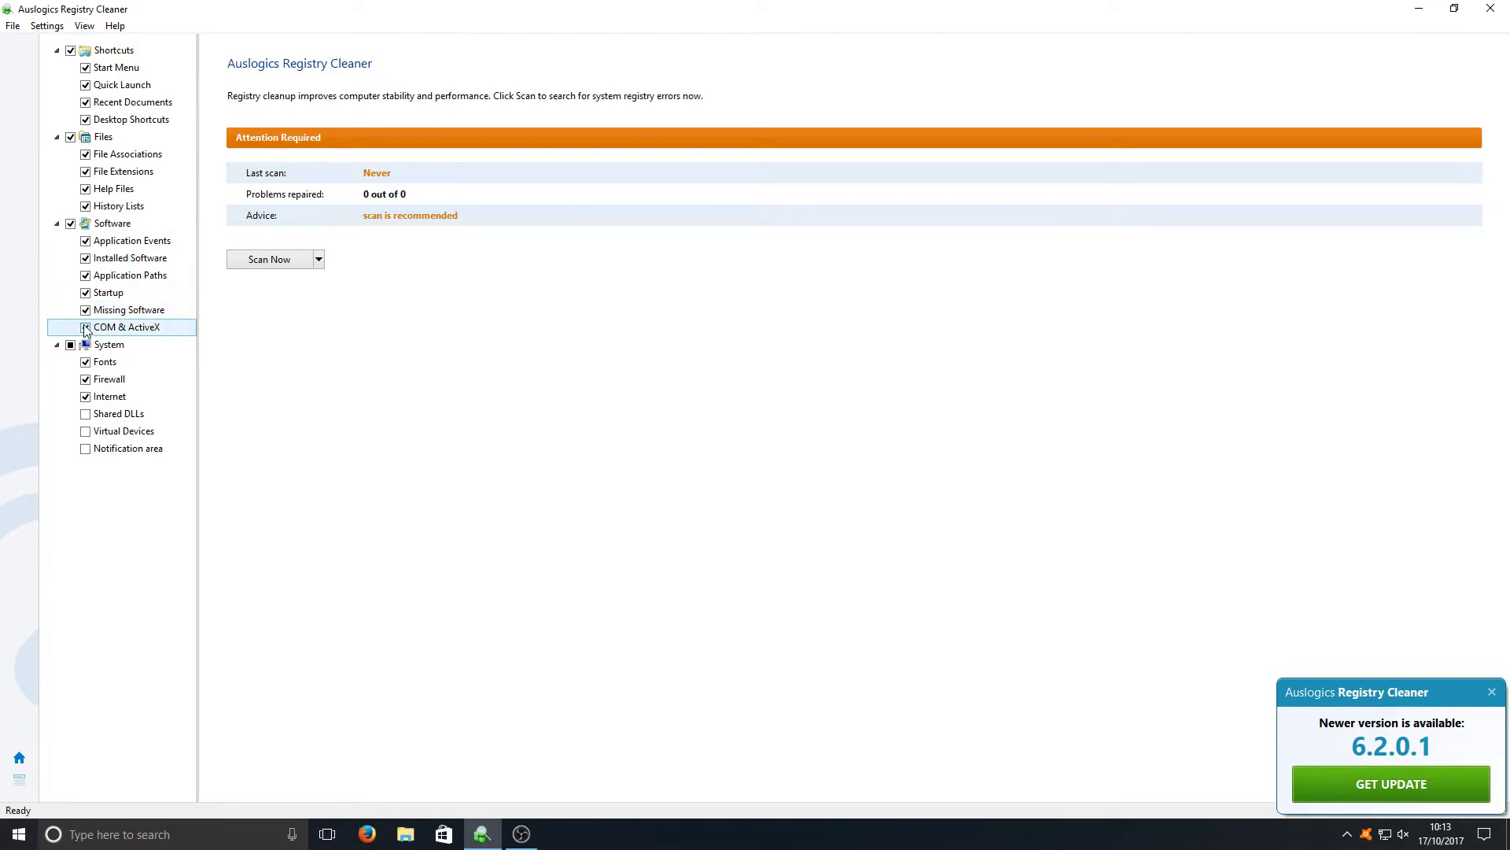
{"action": "left_click", "coordinate": [85, 431]}
{"action": "left_click", "coordinate": [85, 414]}
{"action": "left_click", "coordinate": [85, 448]}
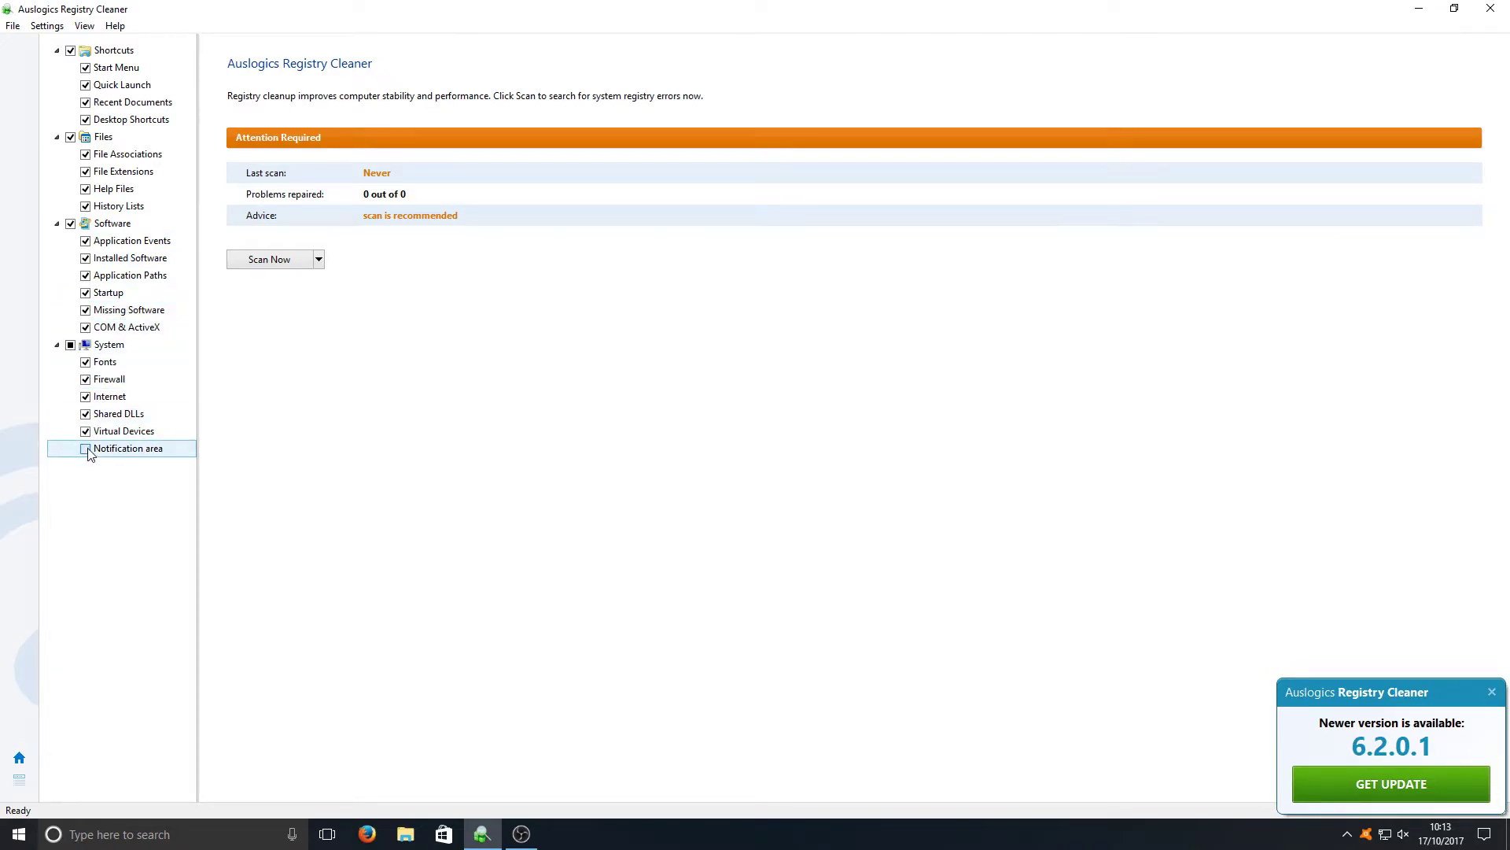
{"action": "left_click", "coordinate": [44, 30]}
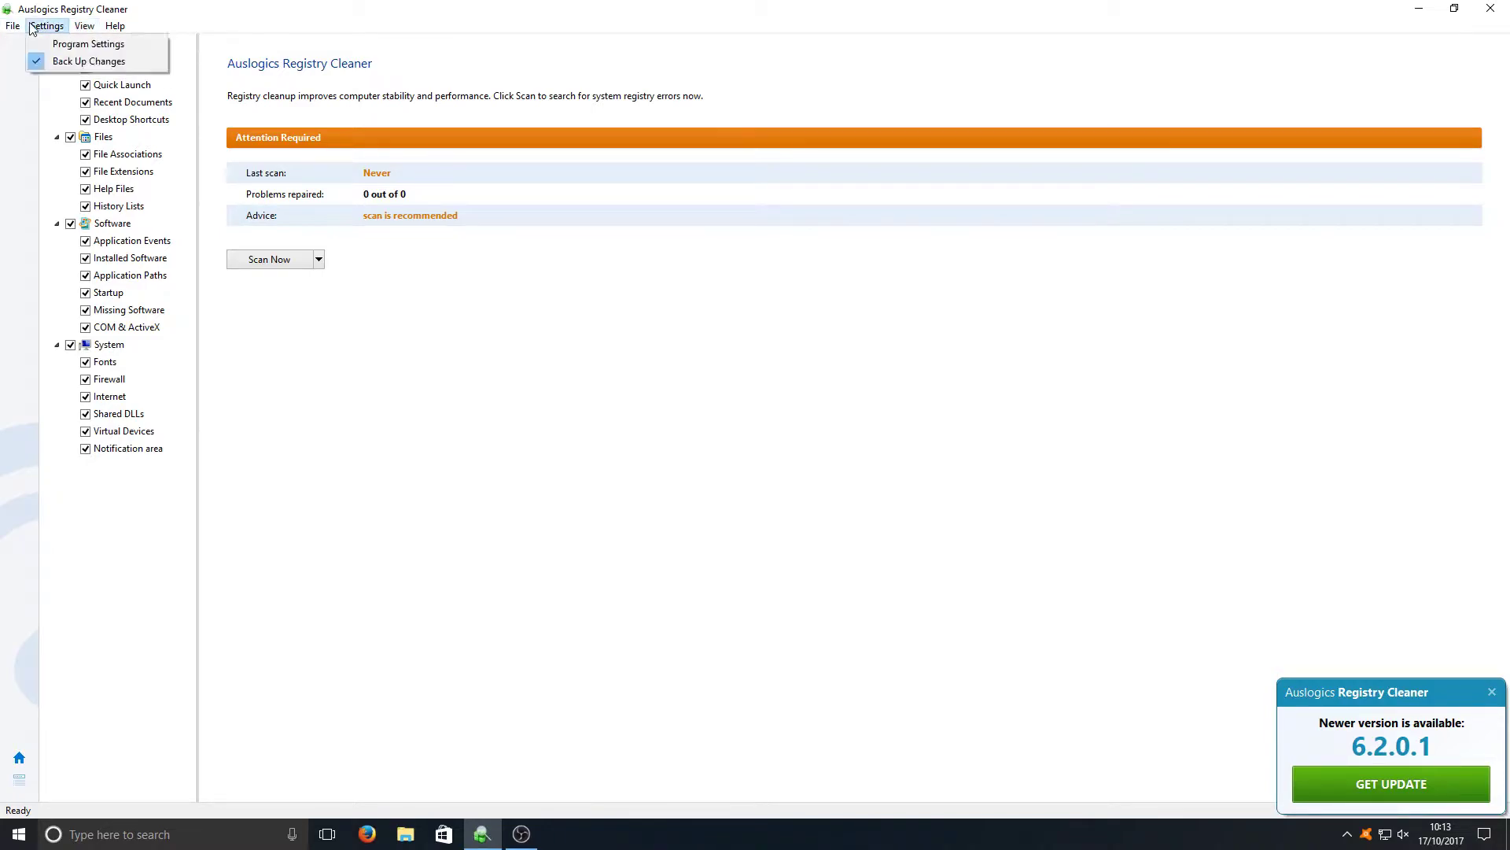
- Check the Rescue Center's empty restore points list, then close it and the update notice
{"action": "mouse_move", "coordinate": [13, 26]}
{"action": "left_click", "coordinate": [24, 44]}
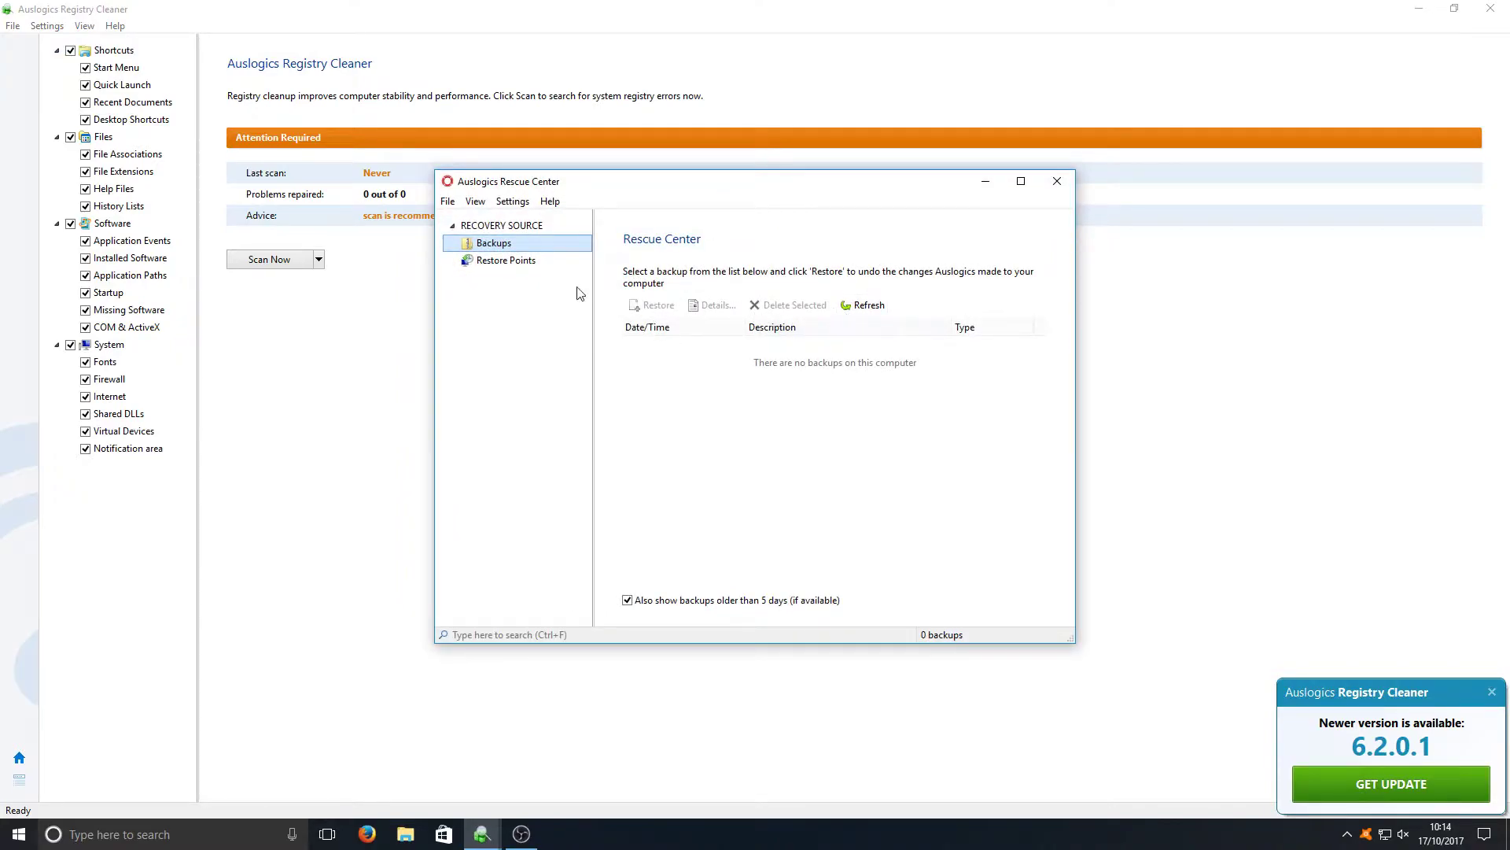
{"action": "left_click", "coordinate": [498, 266]}
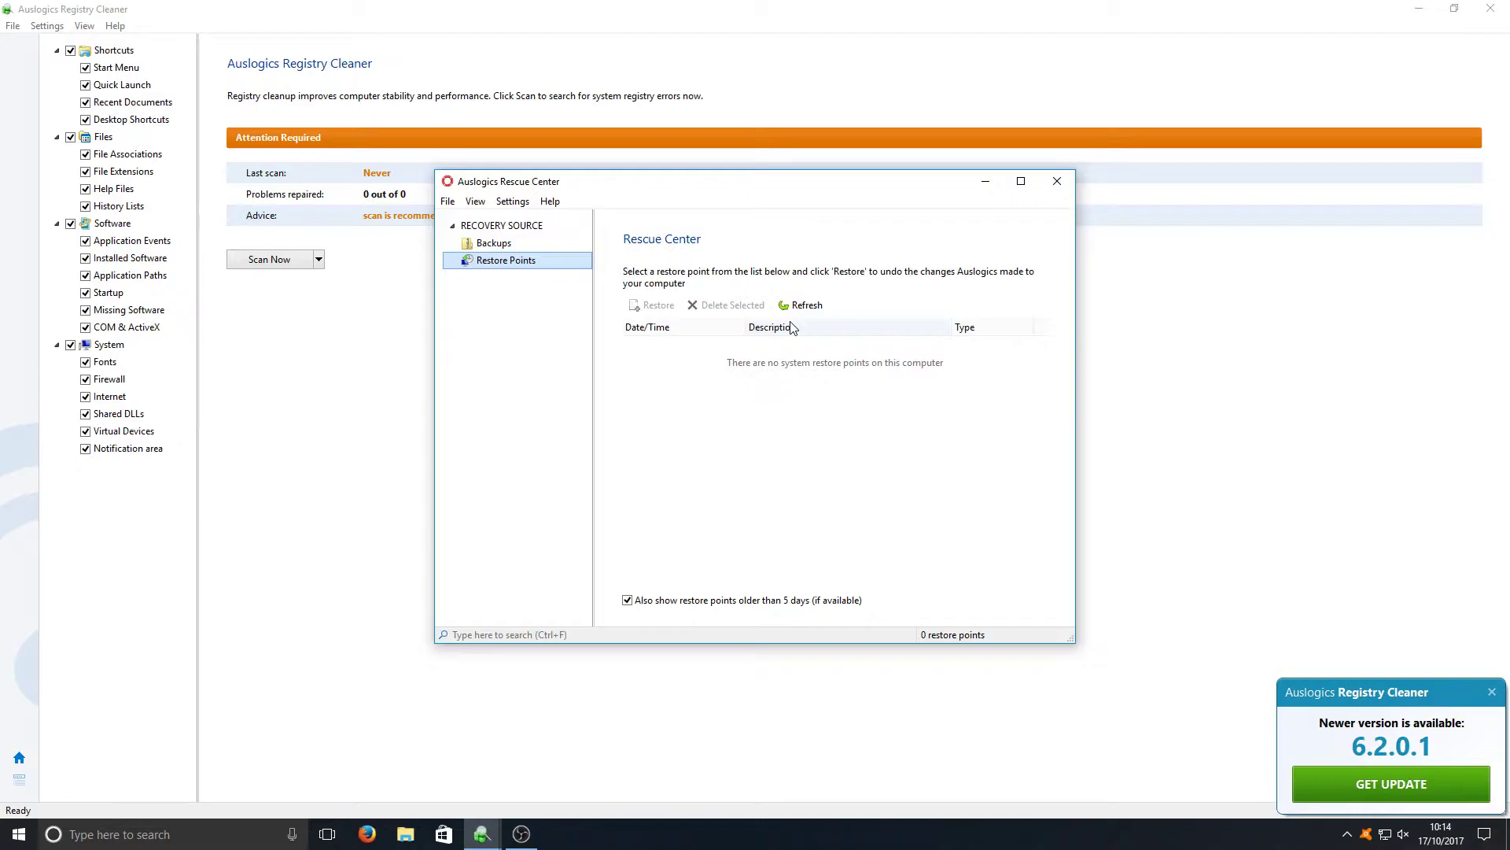
{"action": "left_click", "coordinate": [1058, 181]}
{"action": "left_click", "coordinate": [1491, 692]}
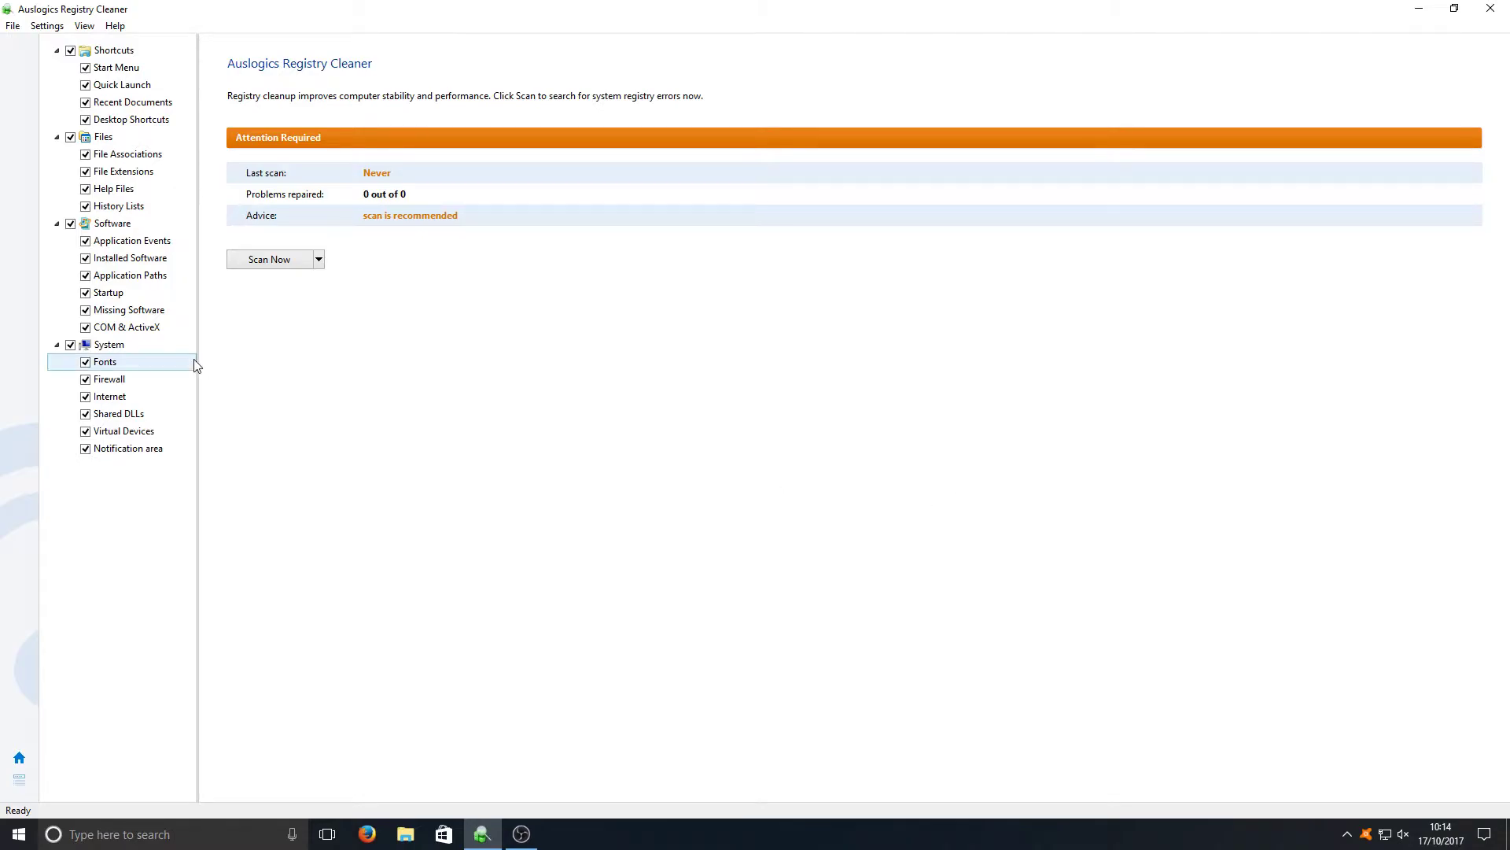
- Run Scan Now and wait for the 689-problem results list
{"action": "left_click", "coordinate": [276, 261]}
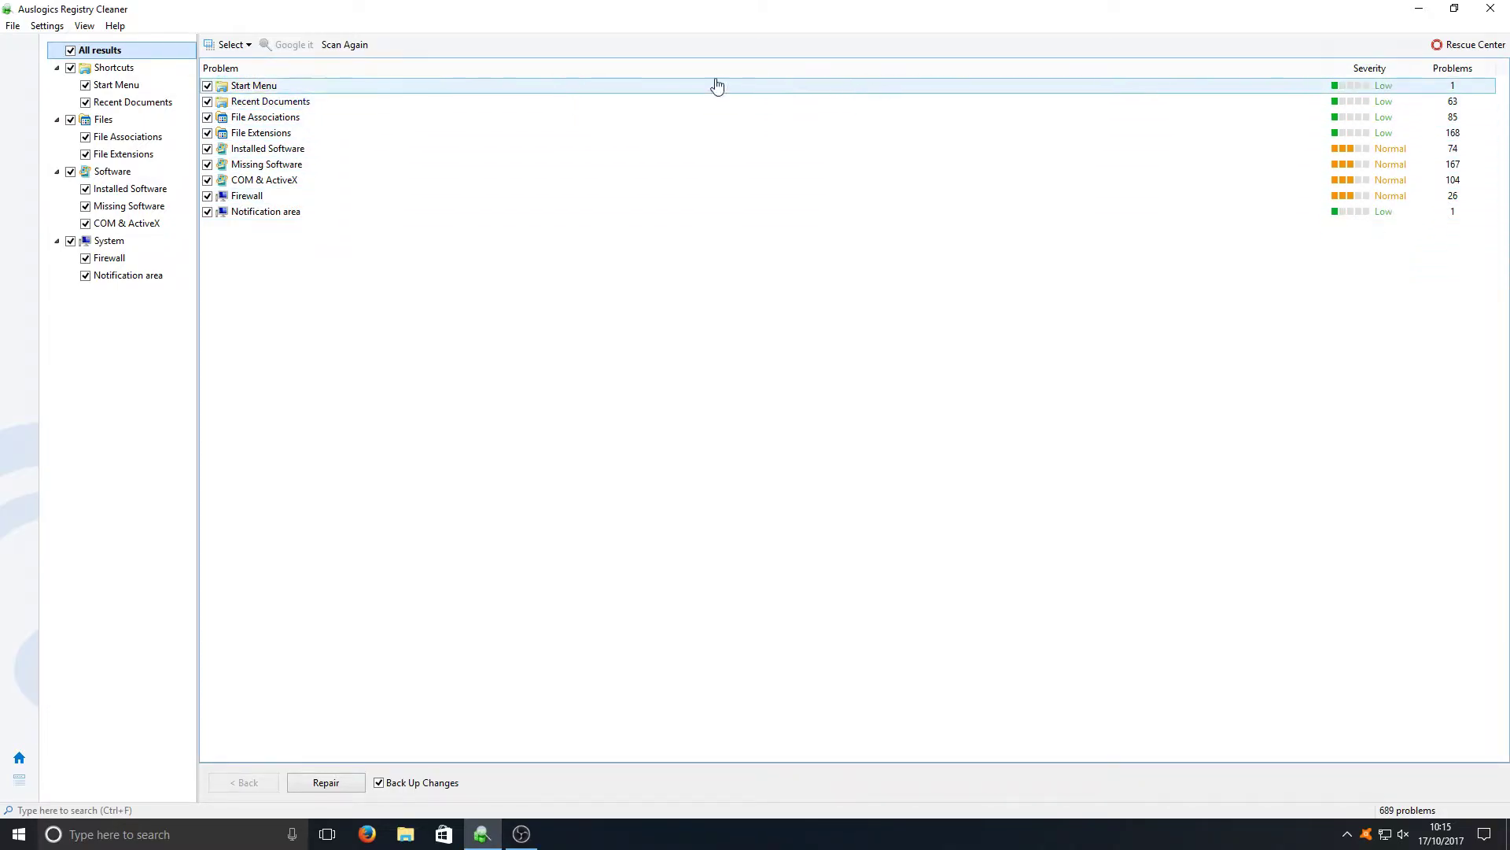
- Open the Installed Software category and scroll through its problem entries
{"action": "left_click", "coordinate": [280, 149]}
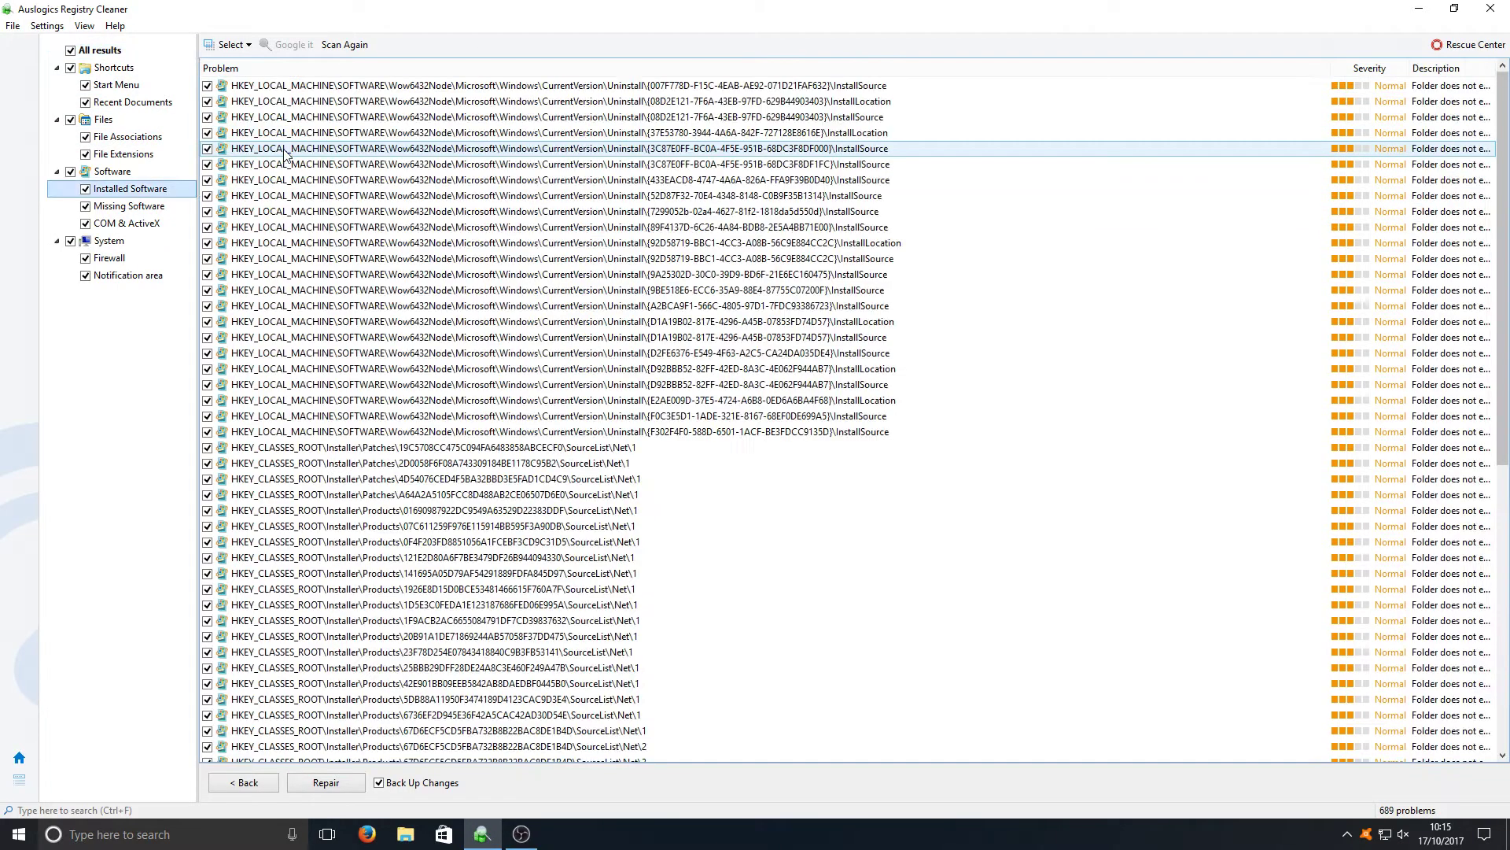
{"action": "scroll", "coordinate": [760, 506], "scroll_direction": "up", "scroll_amount": 2}
{"action": "scroll", "coordinate": [760, 506], "scroll_direction": "down", "scroll_amount": 5}
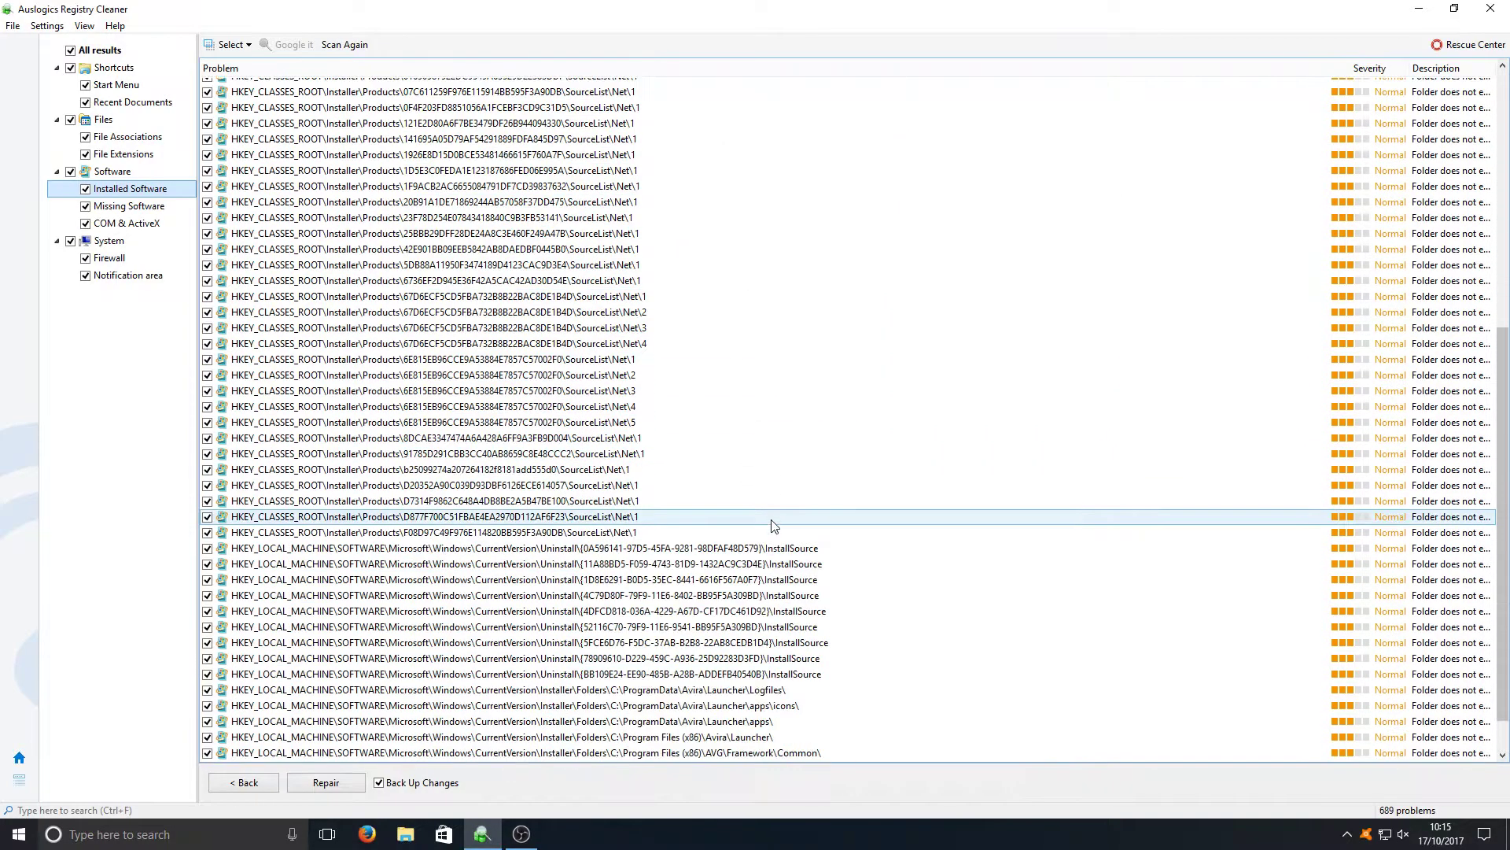
{"action": "scroll", "coordinate": [773, 512], "scroll_direction": "up", "scroll_amount": 4}
{"action": "scroll", "coordinate": [804, 419], "scroll_direction": "up", "scroll_amount": 2}
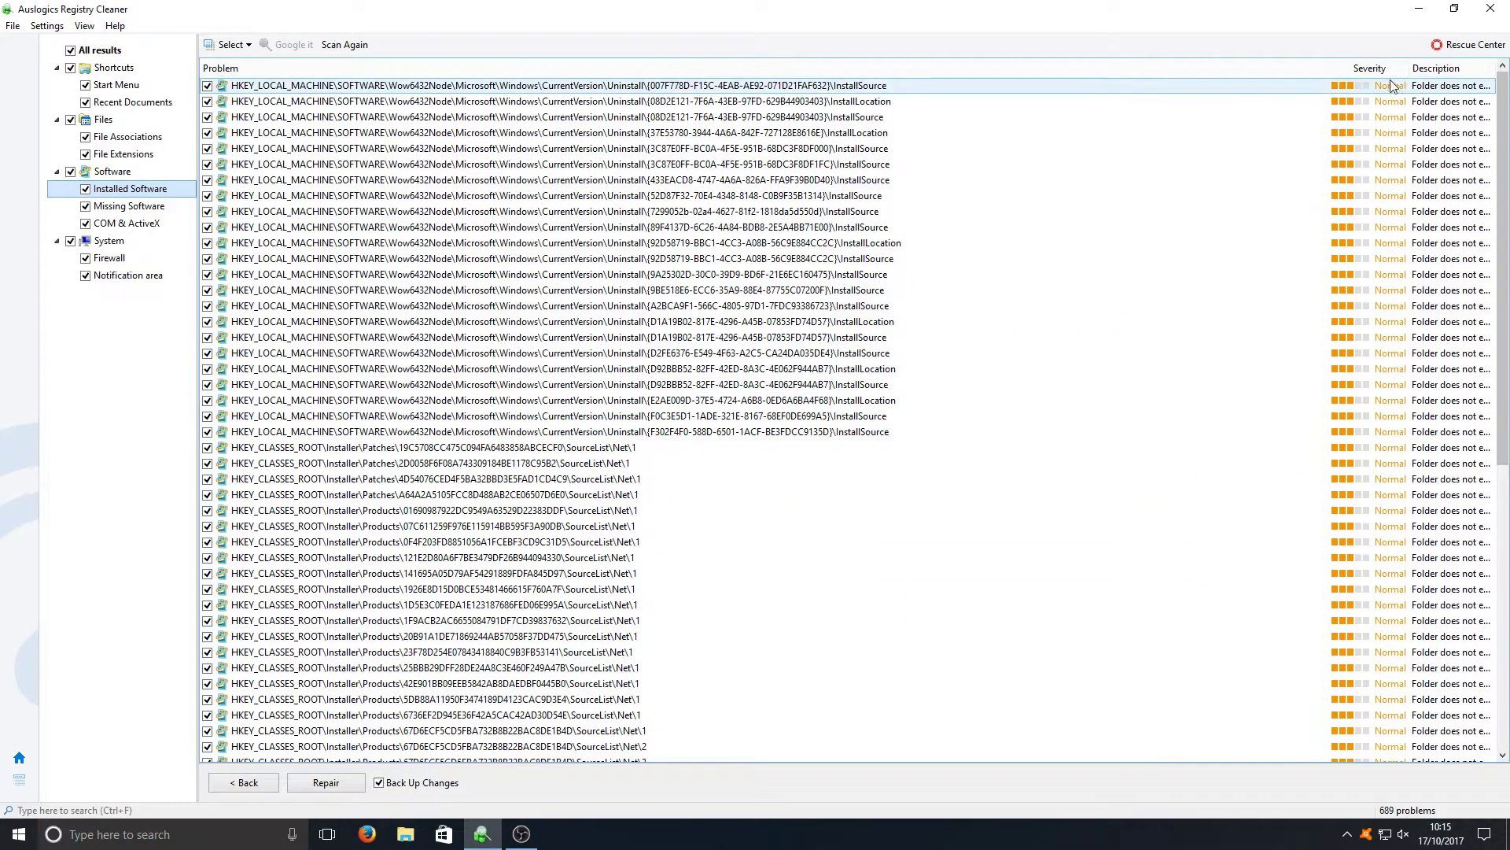
- Narrow the Severity and Problem columns, widen Description, and go back to the summary
{"action": "left_click_drag", "start_coordinate": [1408, 66], "coordinate": [1227, 69]}
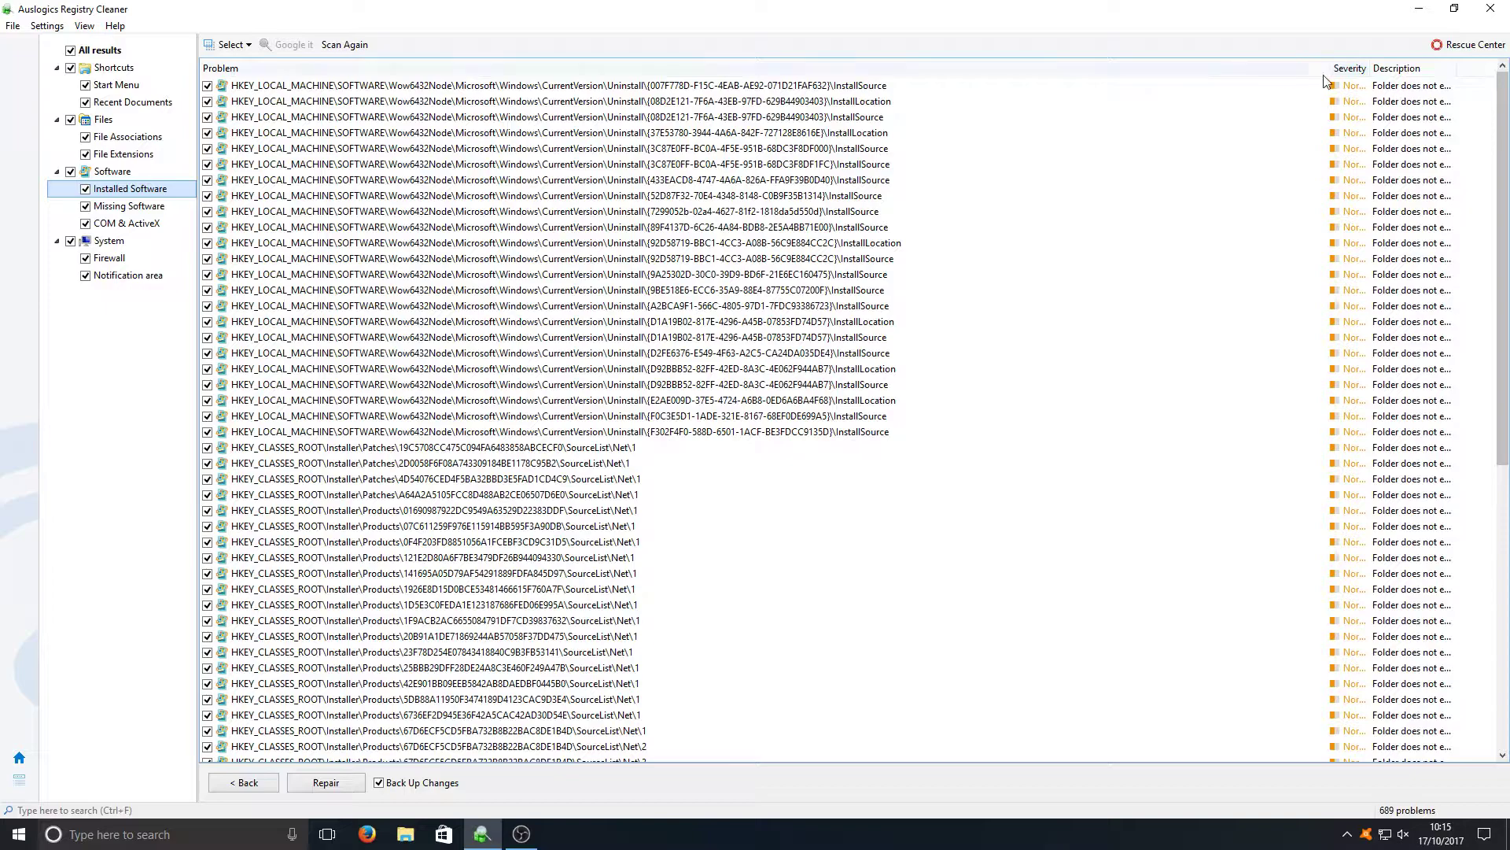
{"action": "left_click_drag", "start_coordinate": [1328, 69], "coordinate": [1040, 69]}
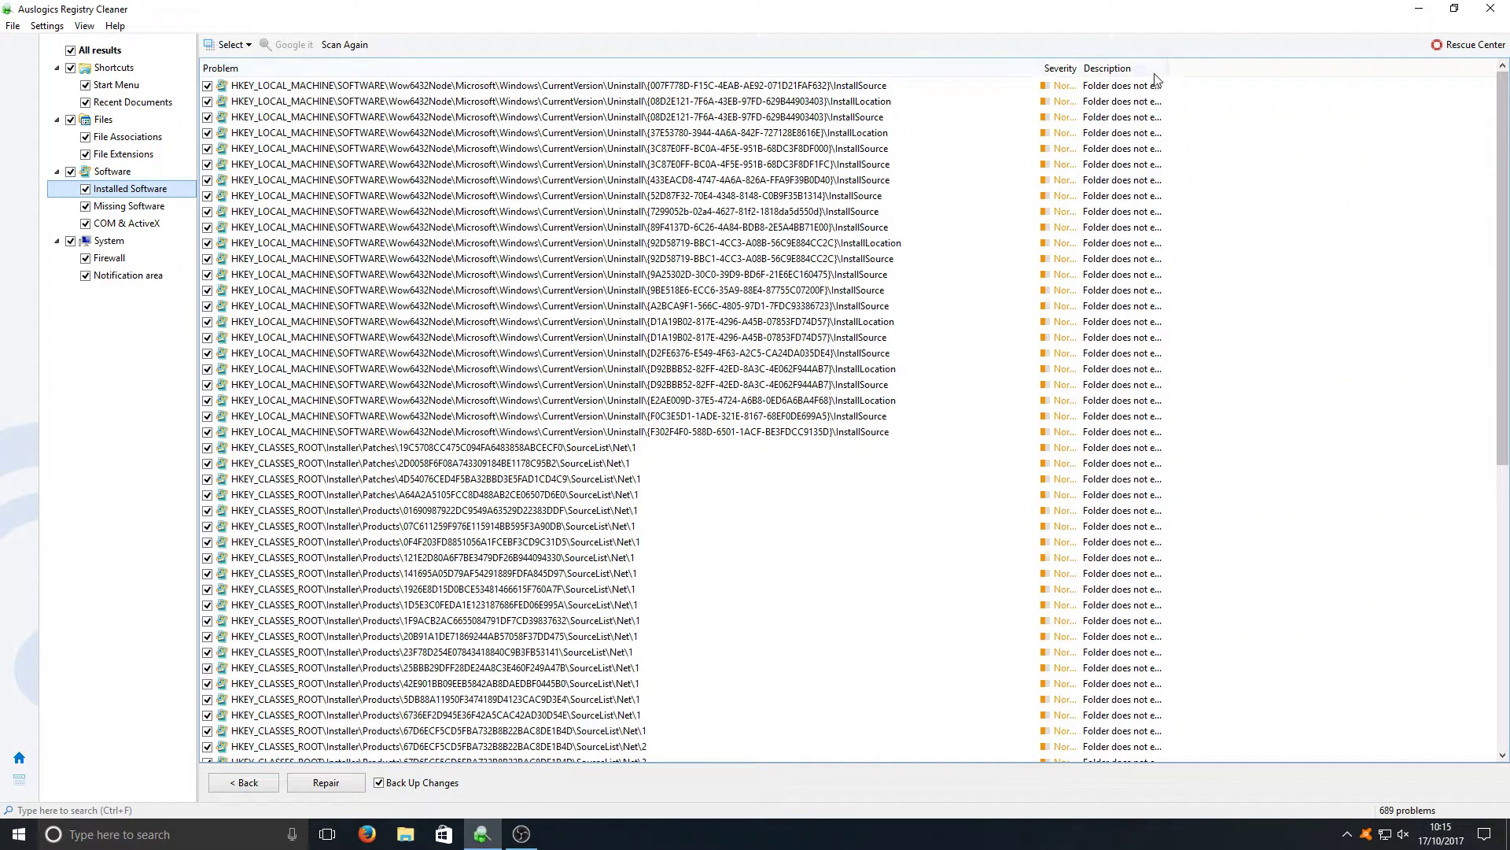
{"action": "left_click_drag", "start_coordinate": [1167, 70], "coordinate": [1324, 71]}
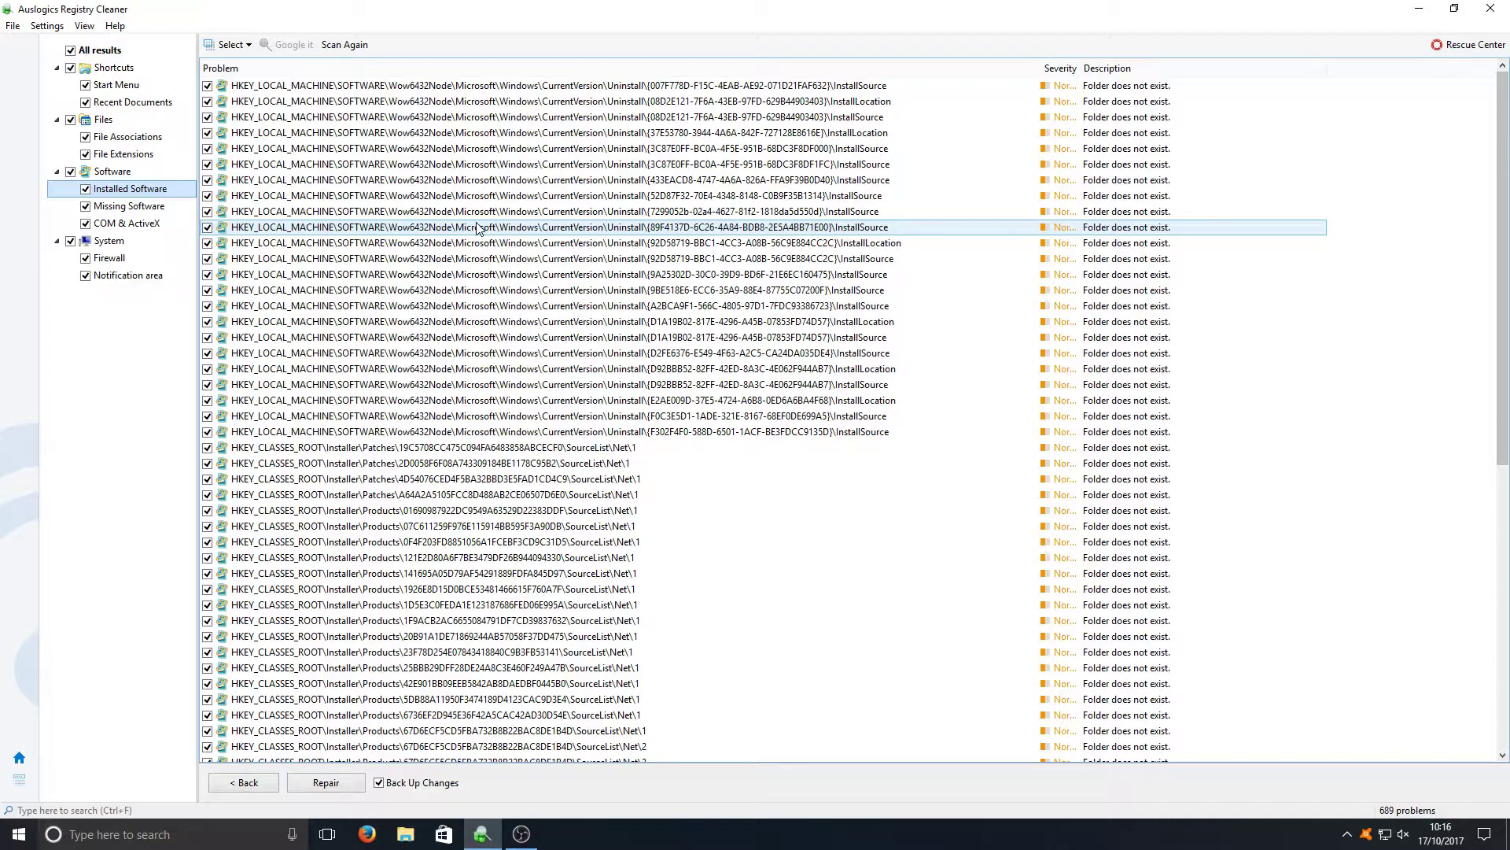
{"action": "left_click", "coordinate": [240, 784]}
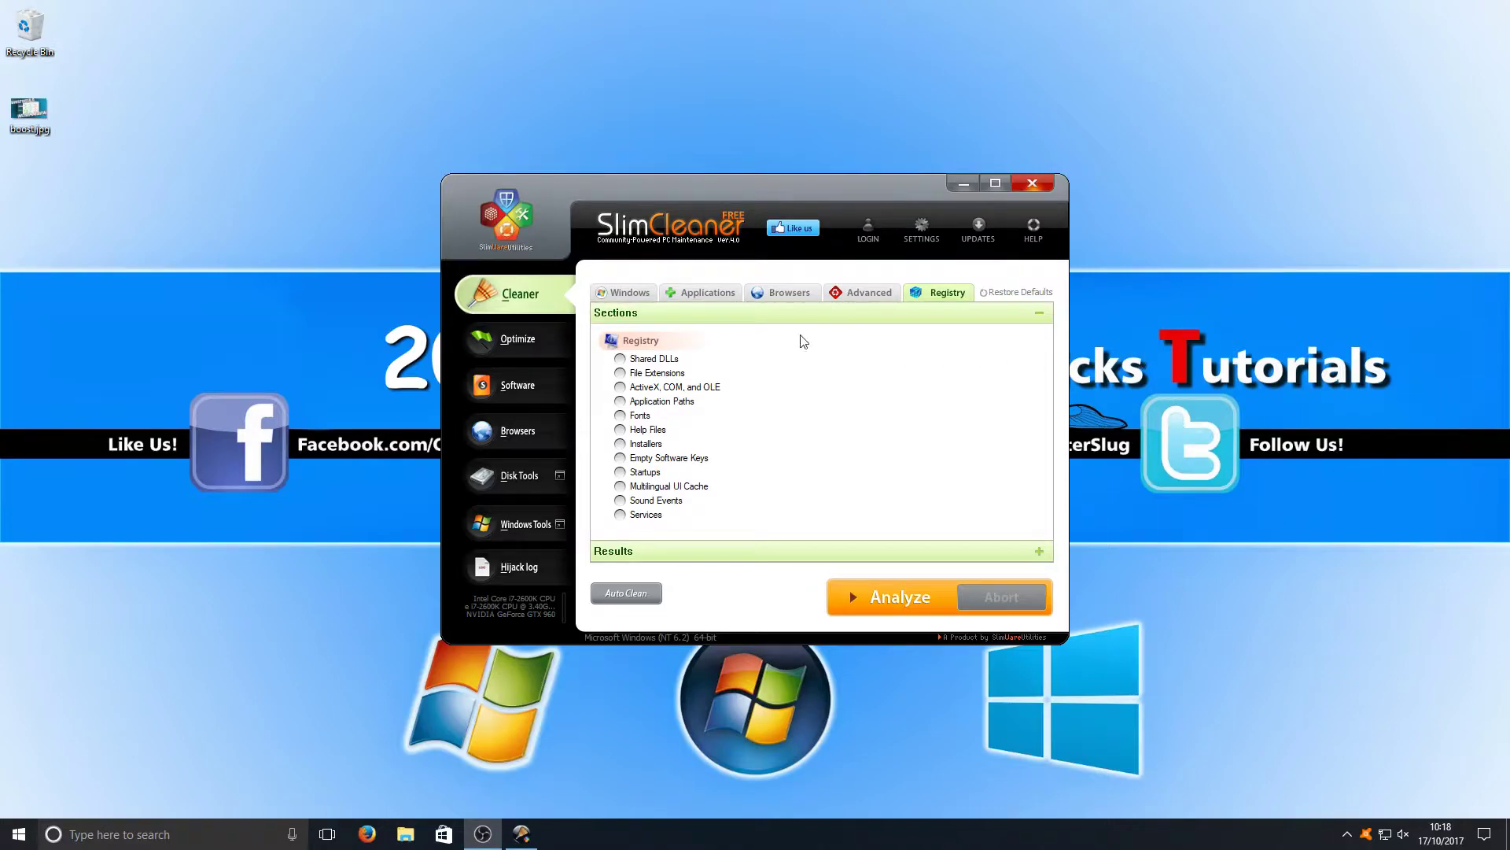
{"action": "left_click", "coordinate": [623, 293]}
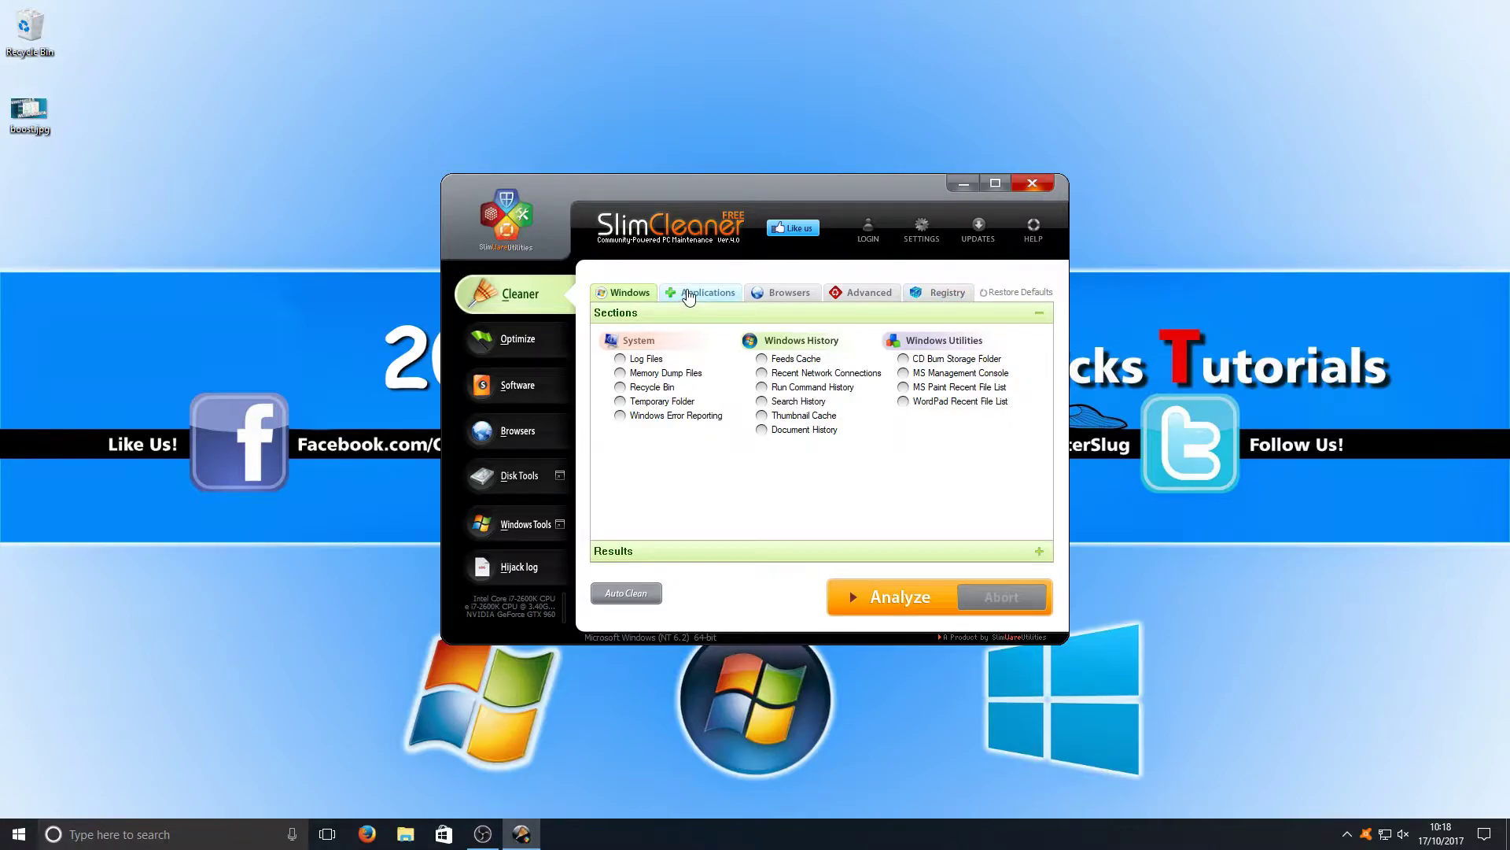
{"action": "left_click", "coordinate": [686, 295]}
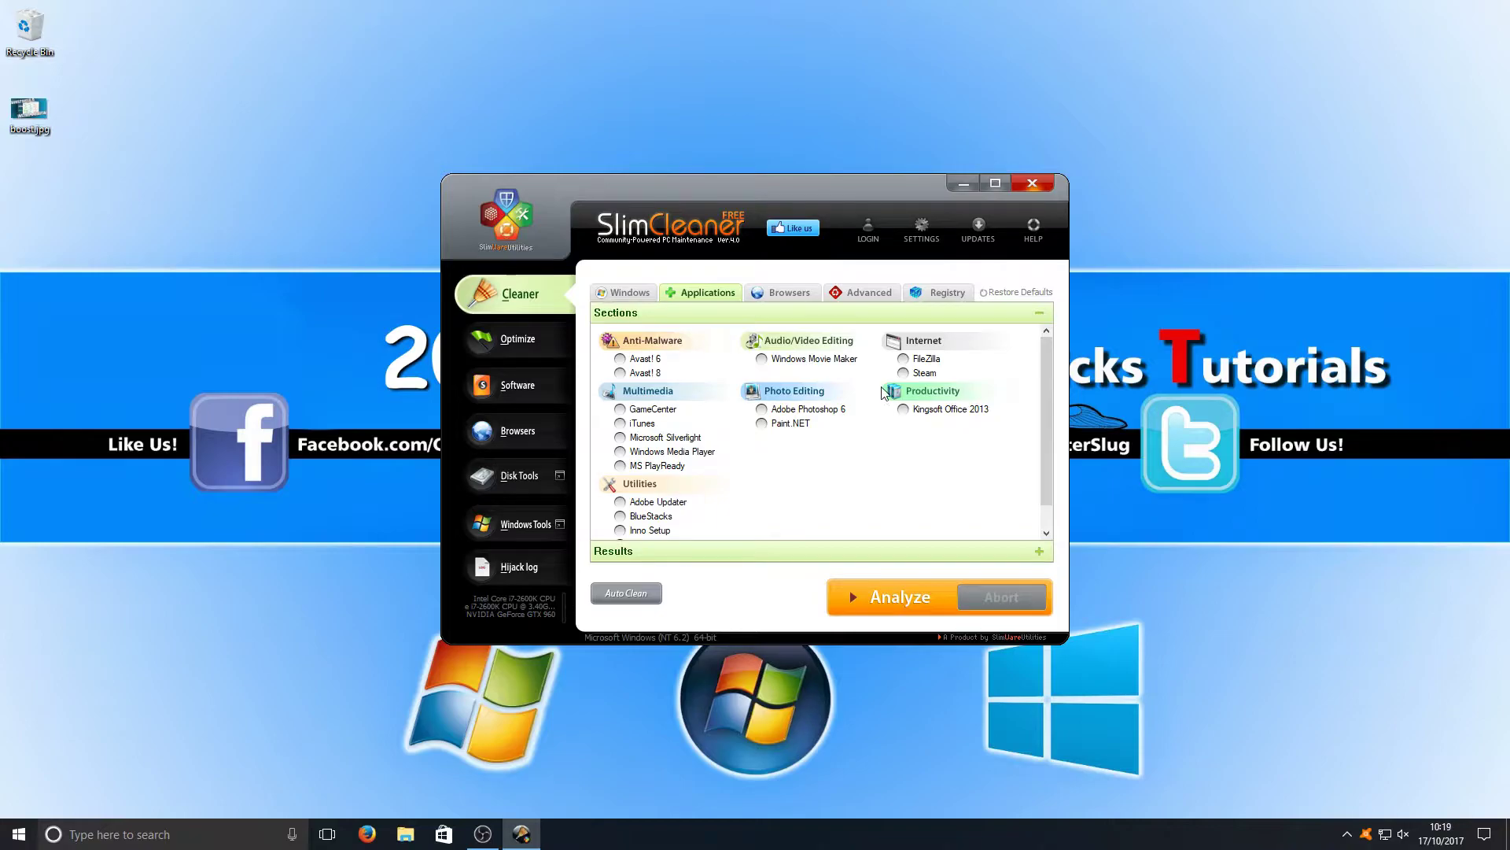
{"action": "left_click", "coordinate": [951, 293]}
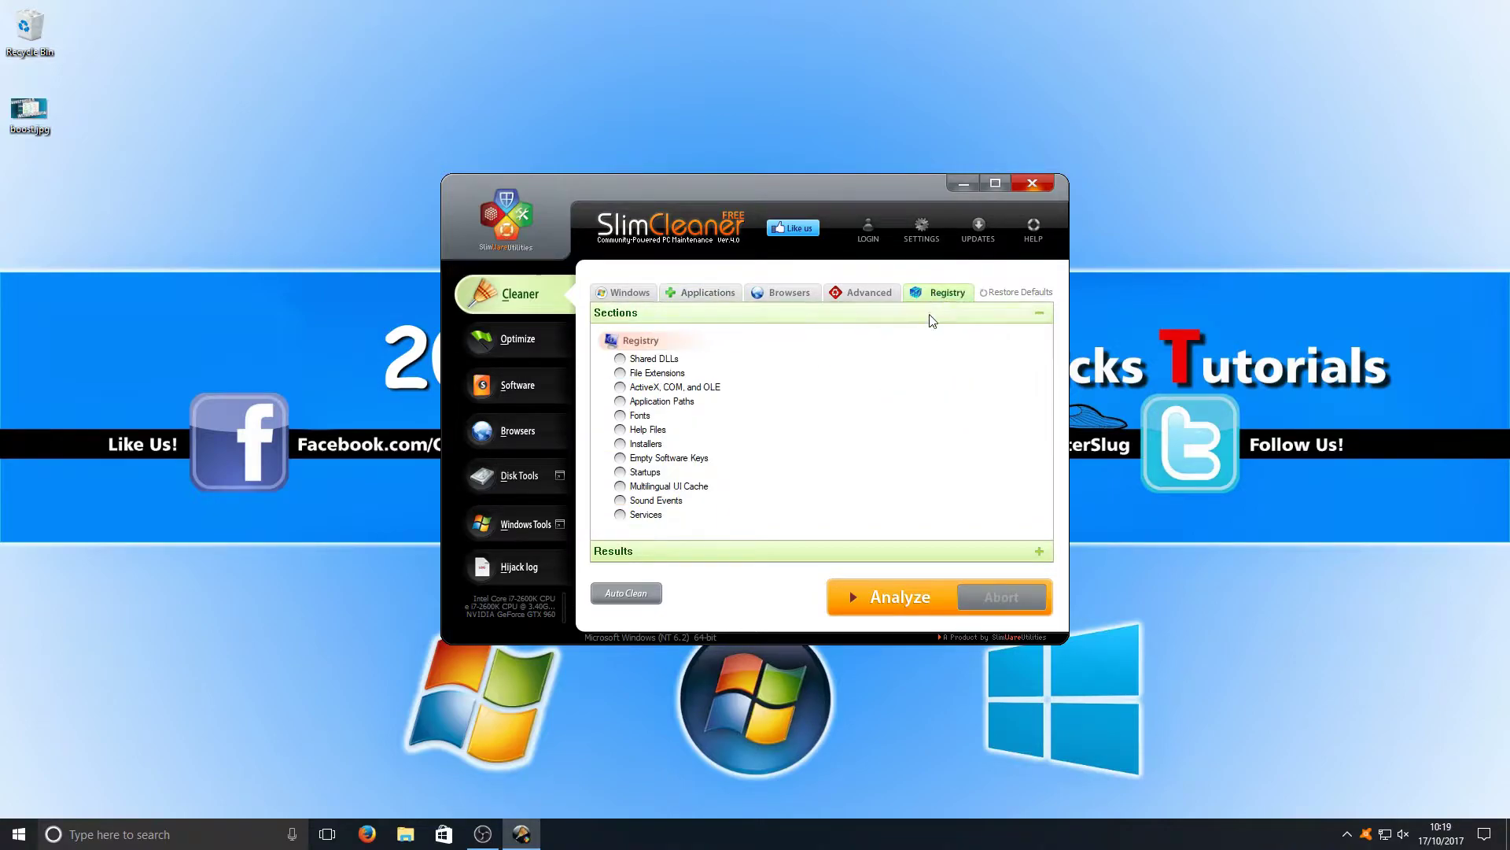
- Tick all twelve Registry sections, Shared DLLs through Services, and run Analyze
{"action": "left_click", "coordinate": [620, 358]}
{"action": "left_click", "coordinate": [620, 372]}
{"action": "left_click", "coordinate": [620, 387]}
{"action": "left_click", "coordinate": [620, 401]}
{"action": "left_click", "coordinate": [620, 415]}
{"action": "left_click", "coordinate": [620, 429]}
{"action": "left_click", "coordinate": [620, 444]}
{"action": "left_click", "coordinate": [620, 458]}
{"action": "left_click", "coordinate": [620, 472]}
{"action": "left_click", "coordinate": [619, 486]}
{"action": "left_click", "coordinate": [620, 500]}
{"action": "left_click", "coordinate": [620, 515]}
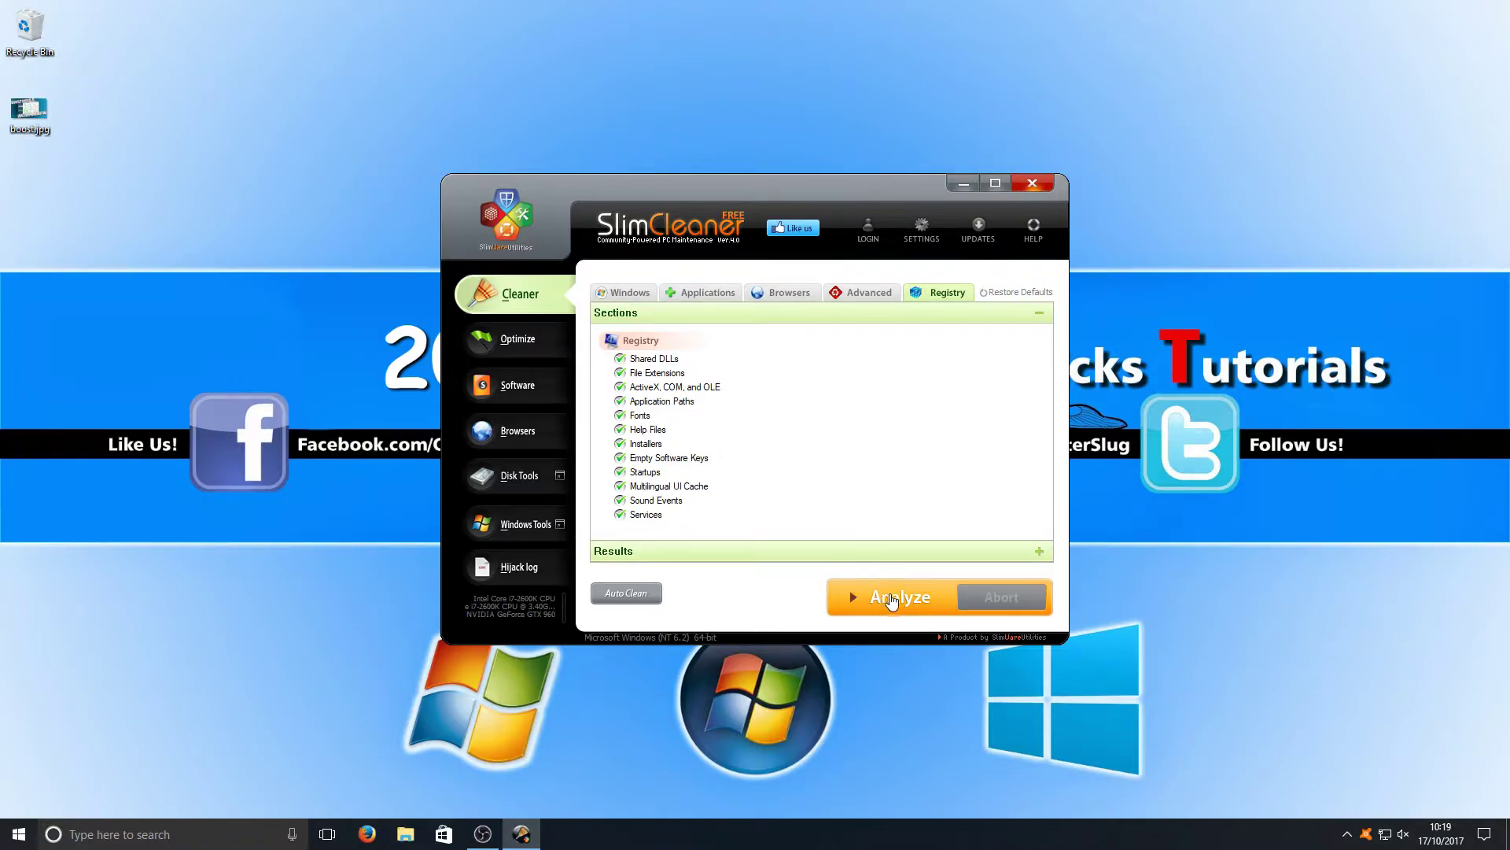
{"action": "left_click", "coordinate": [891, 600]}
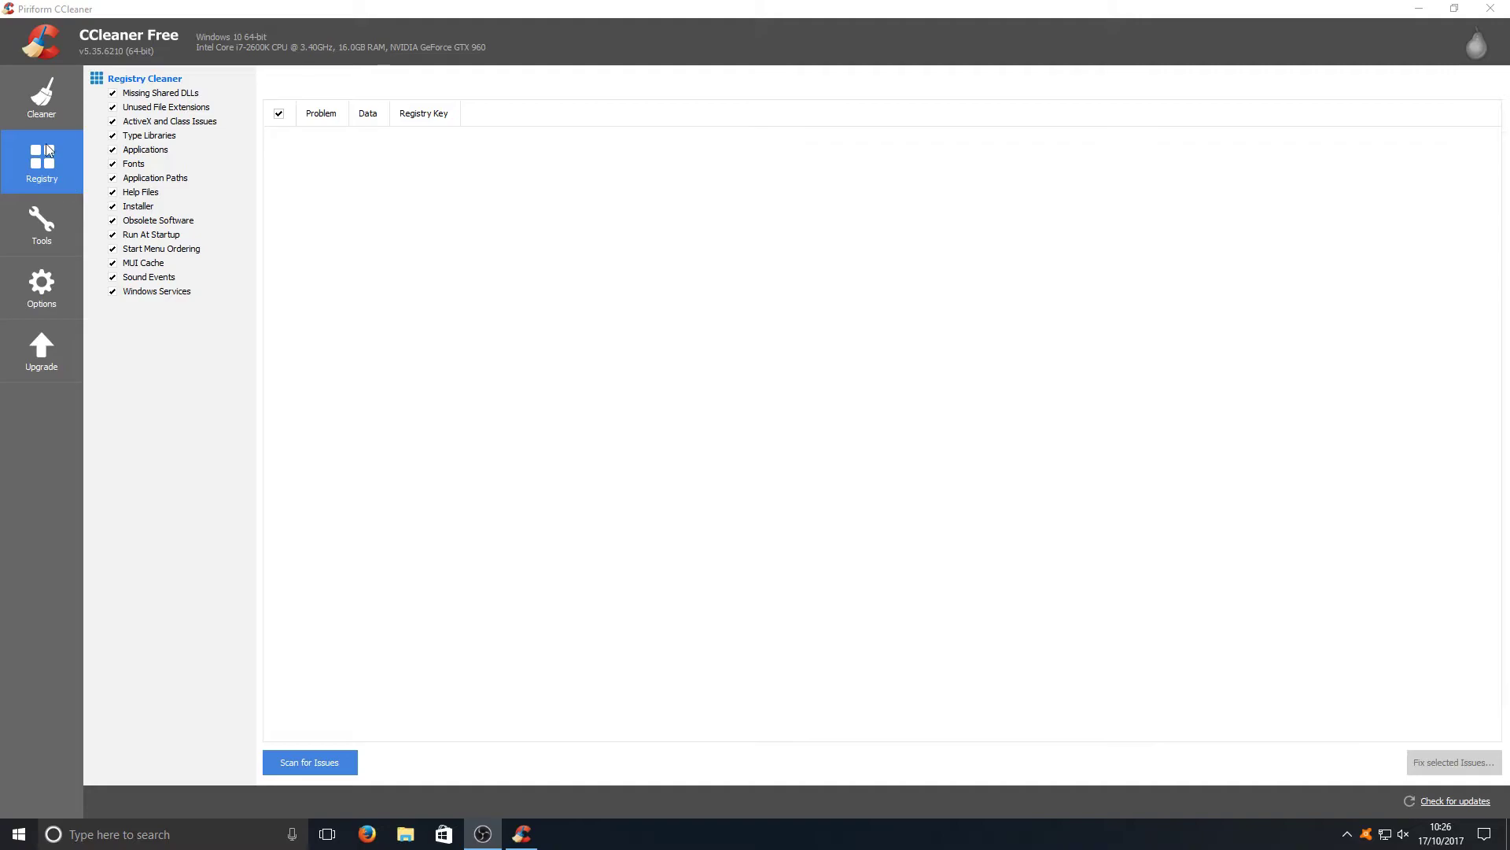
{"action": "left_click", "coordinate": [62, 109]}
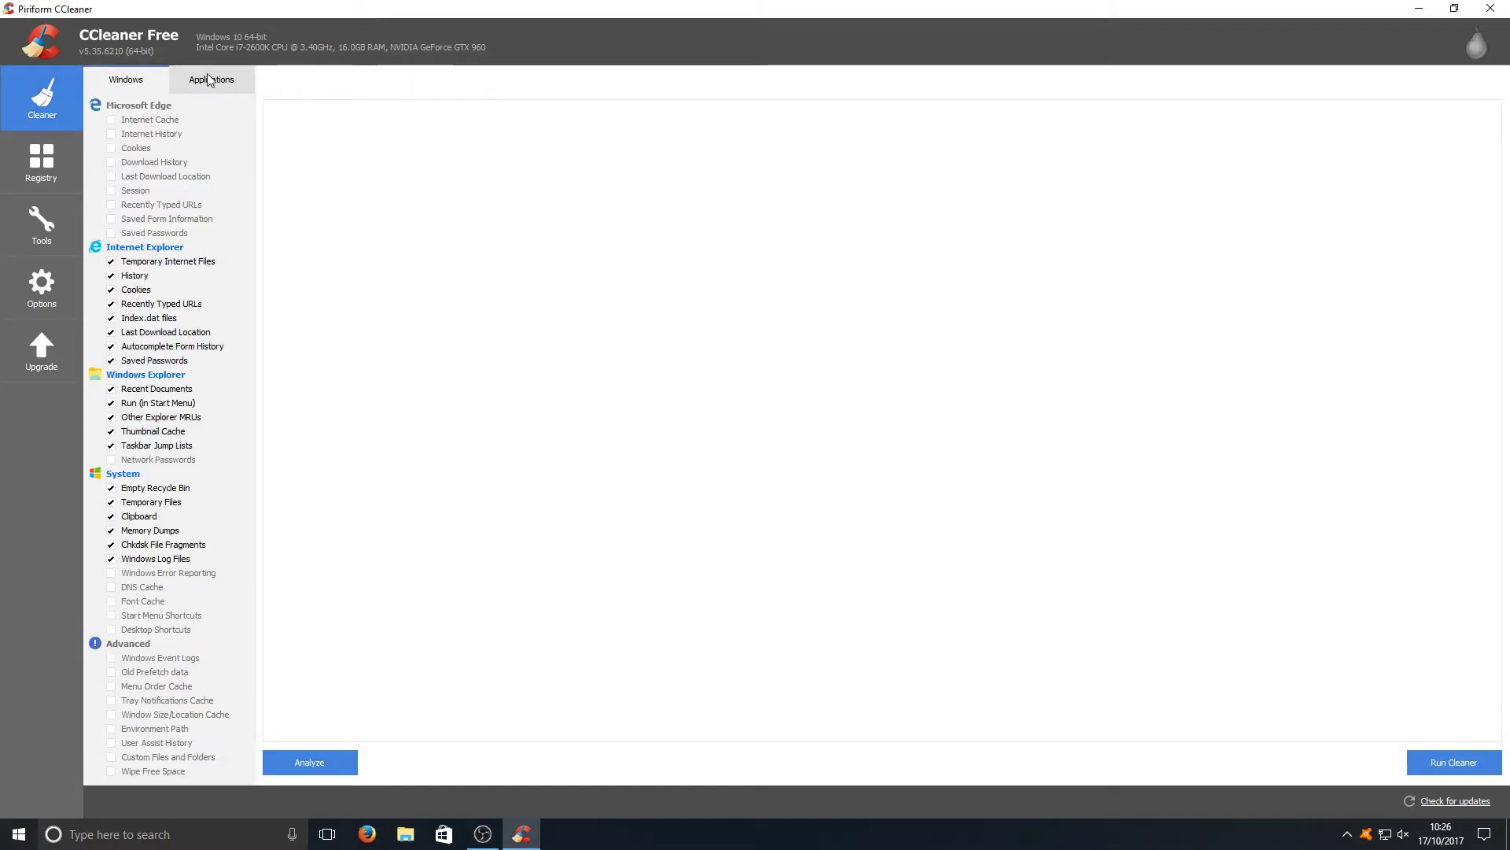
{"action": "left_click", "coordinate": [42, 165]}
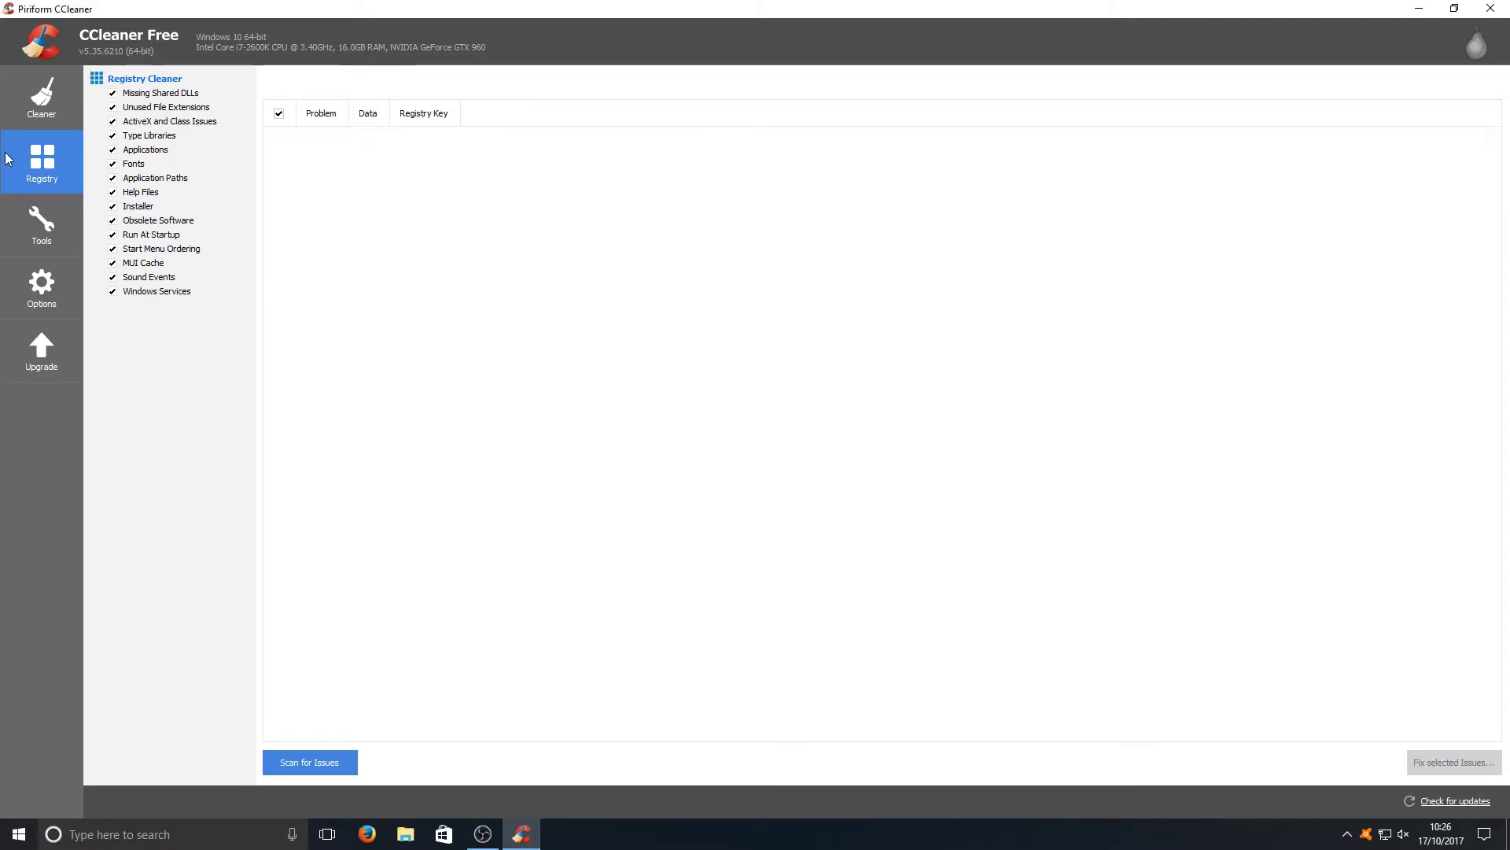
{"action": "left_click", "coordinate": [30, 112]}
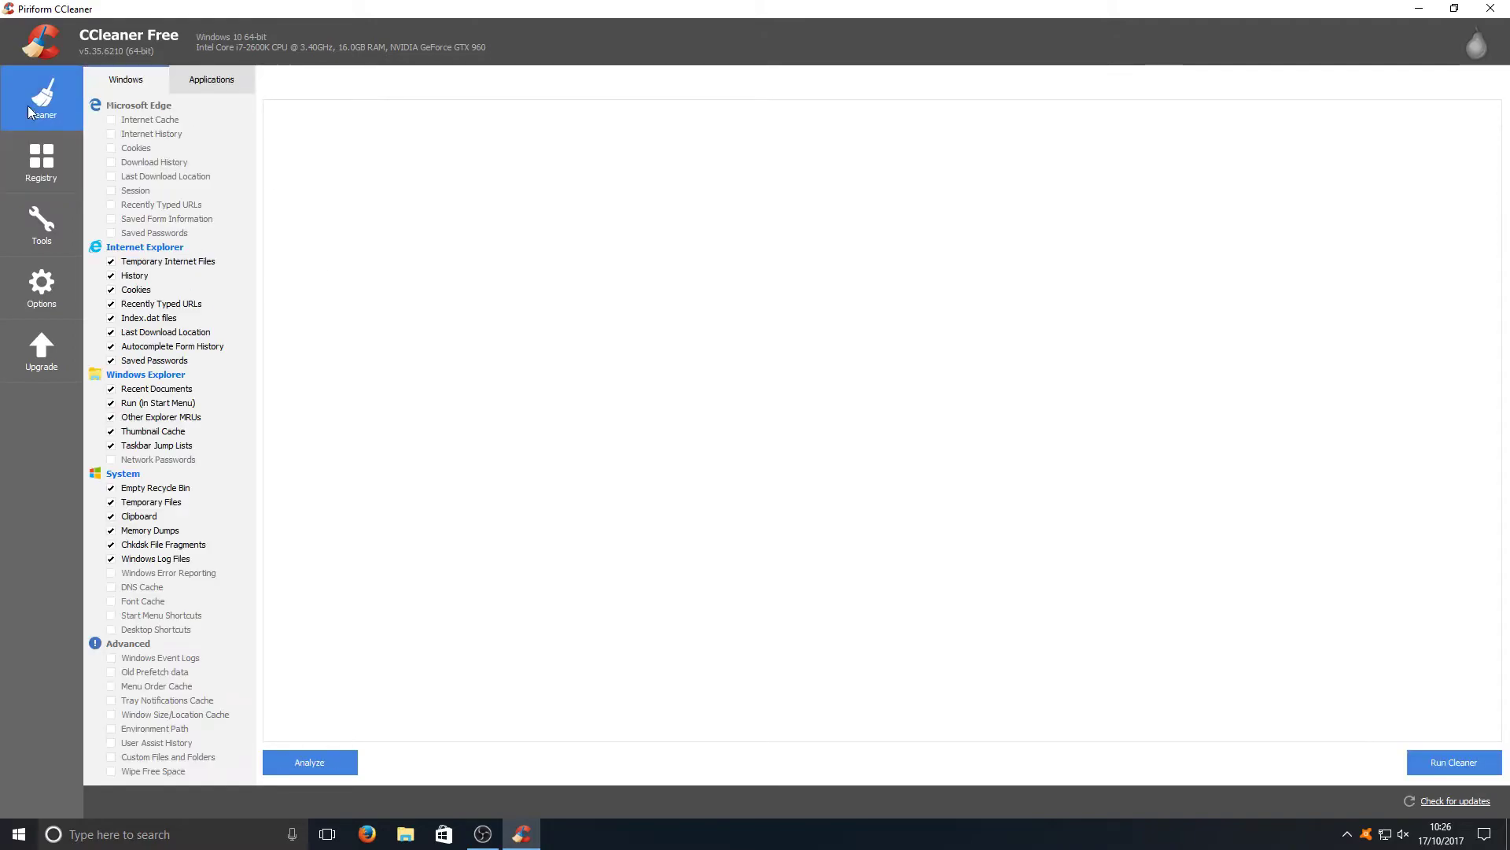
{"action": "left_click", "coordinate": [67, 157]}
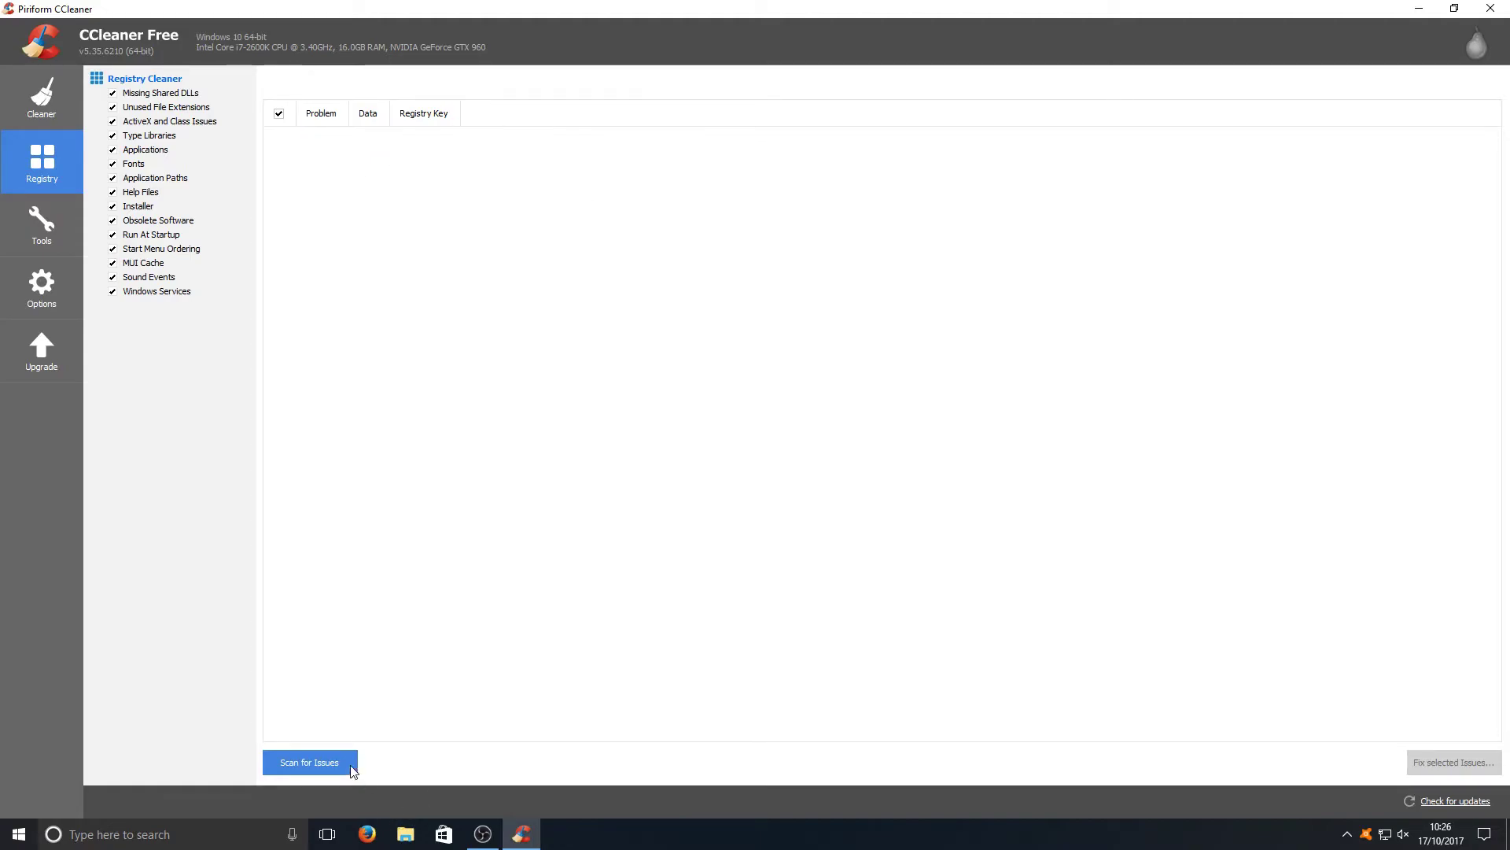
{"action": "left_click", "coordinate": [324, 763]}
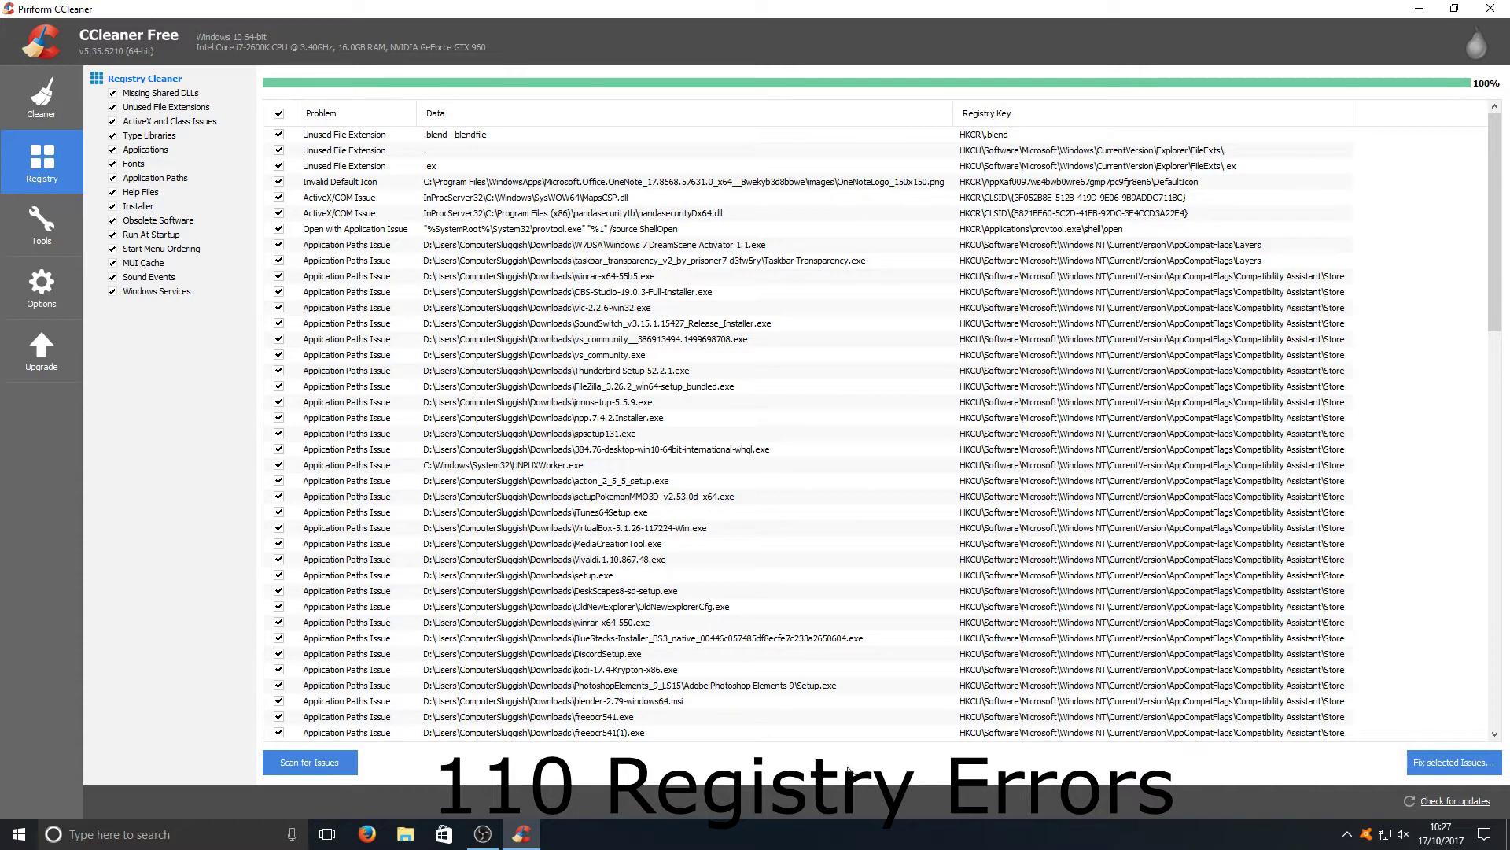
- Scroll through CCleaner's list of detected registry issues
{"action": "scroll", "coordinate": [1334, 215], "scroll_direction": "down", "scroll_amount": 20}
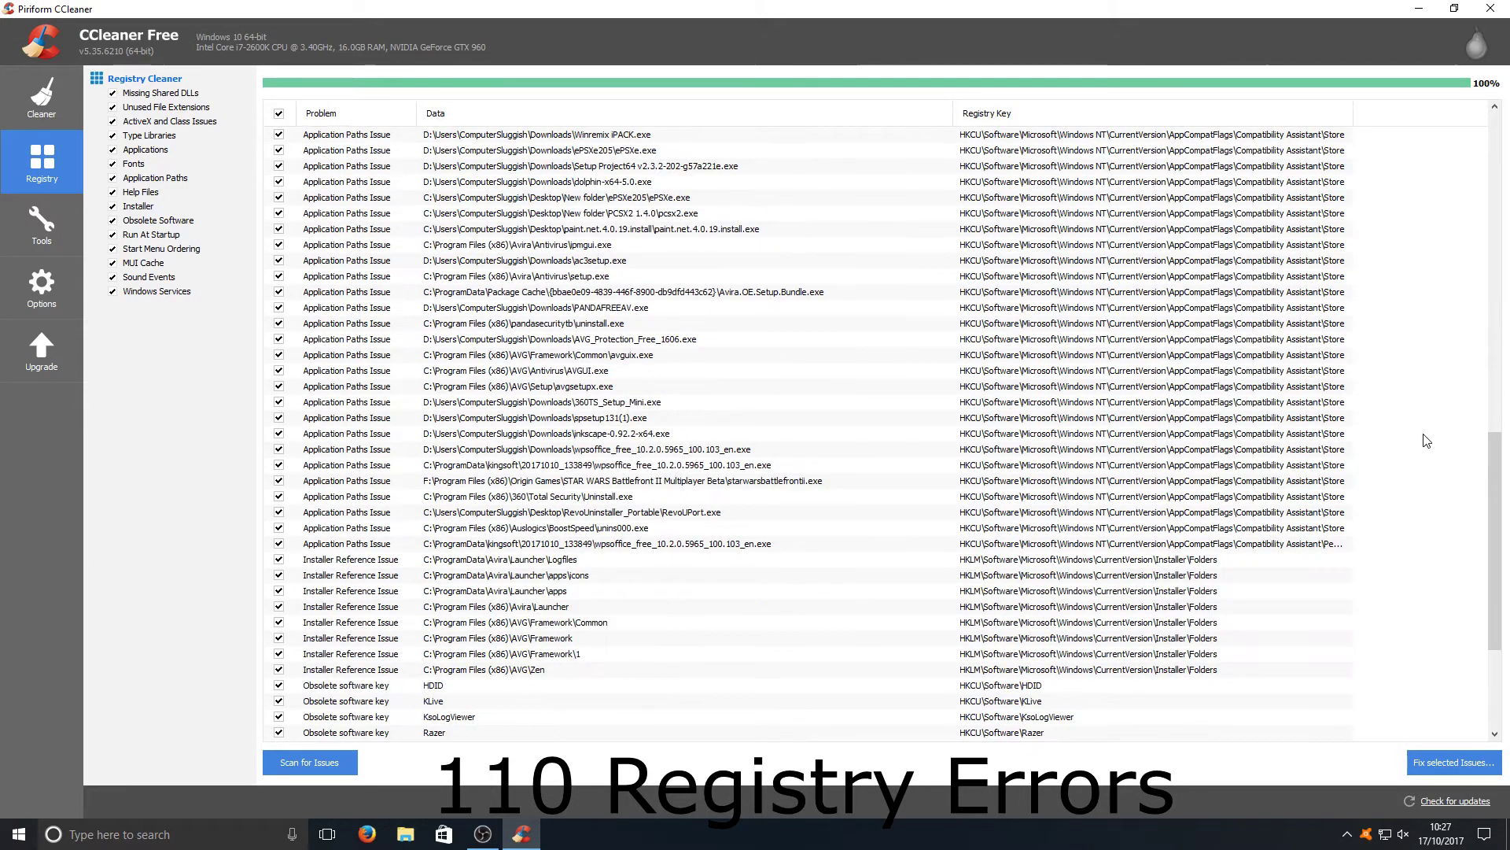
{"action": "scroll", "coordinate": [1424, 476], "scroll_direction": "up", "scroll_amount": 20}
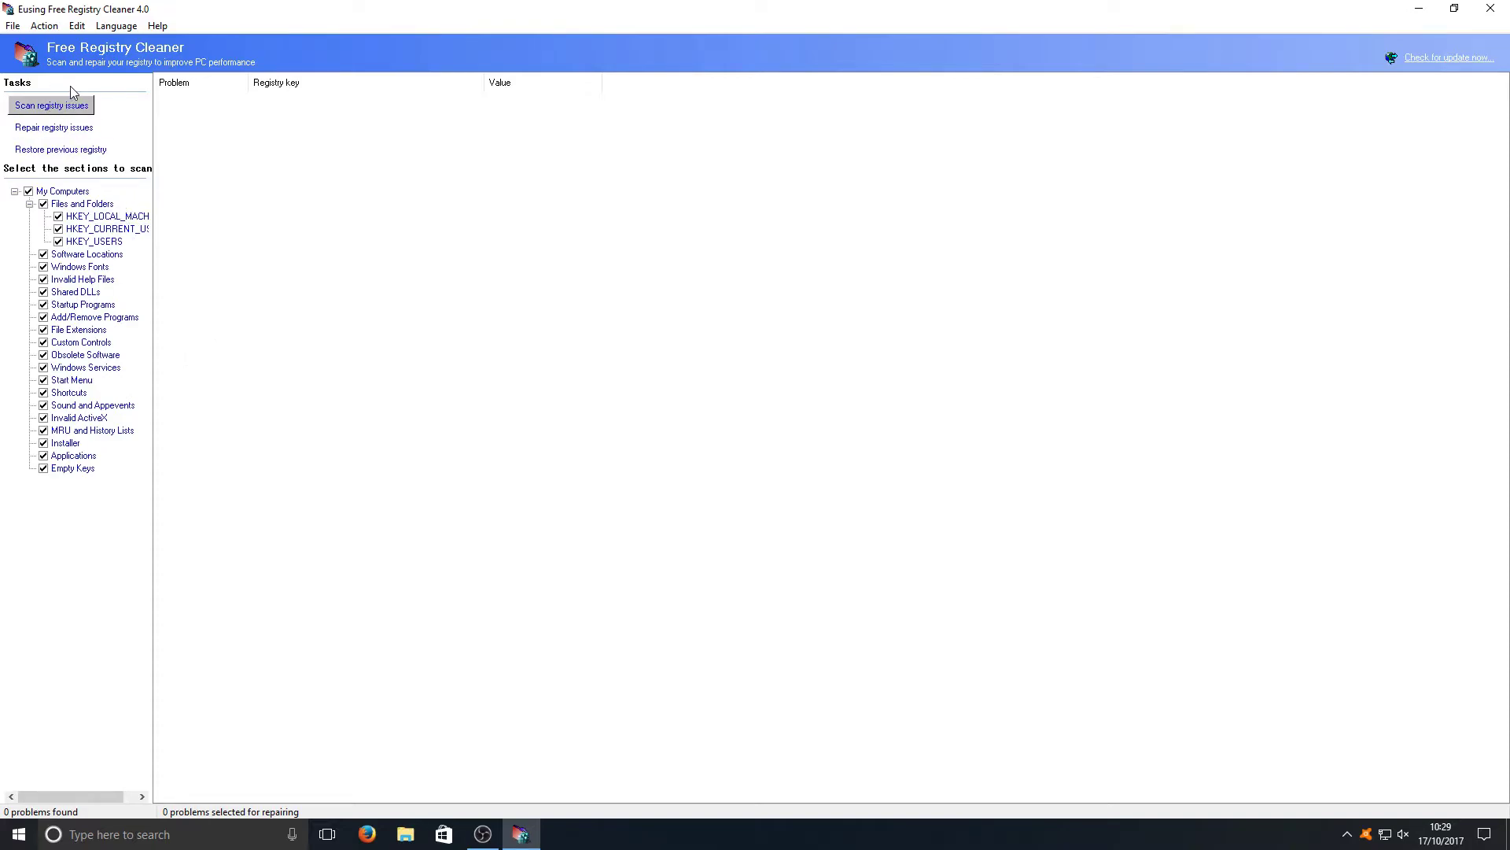
- Run the Scan registry issues task across all selected sections
{"action": "left_click", "coordinate": [82, 111]}
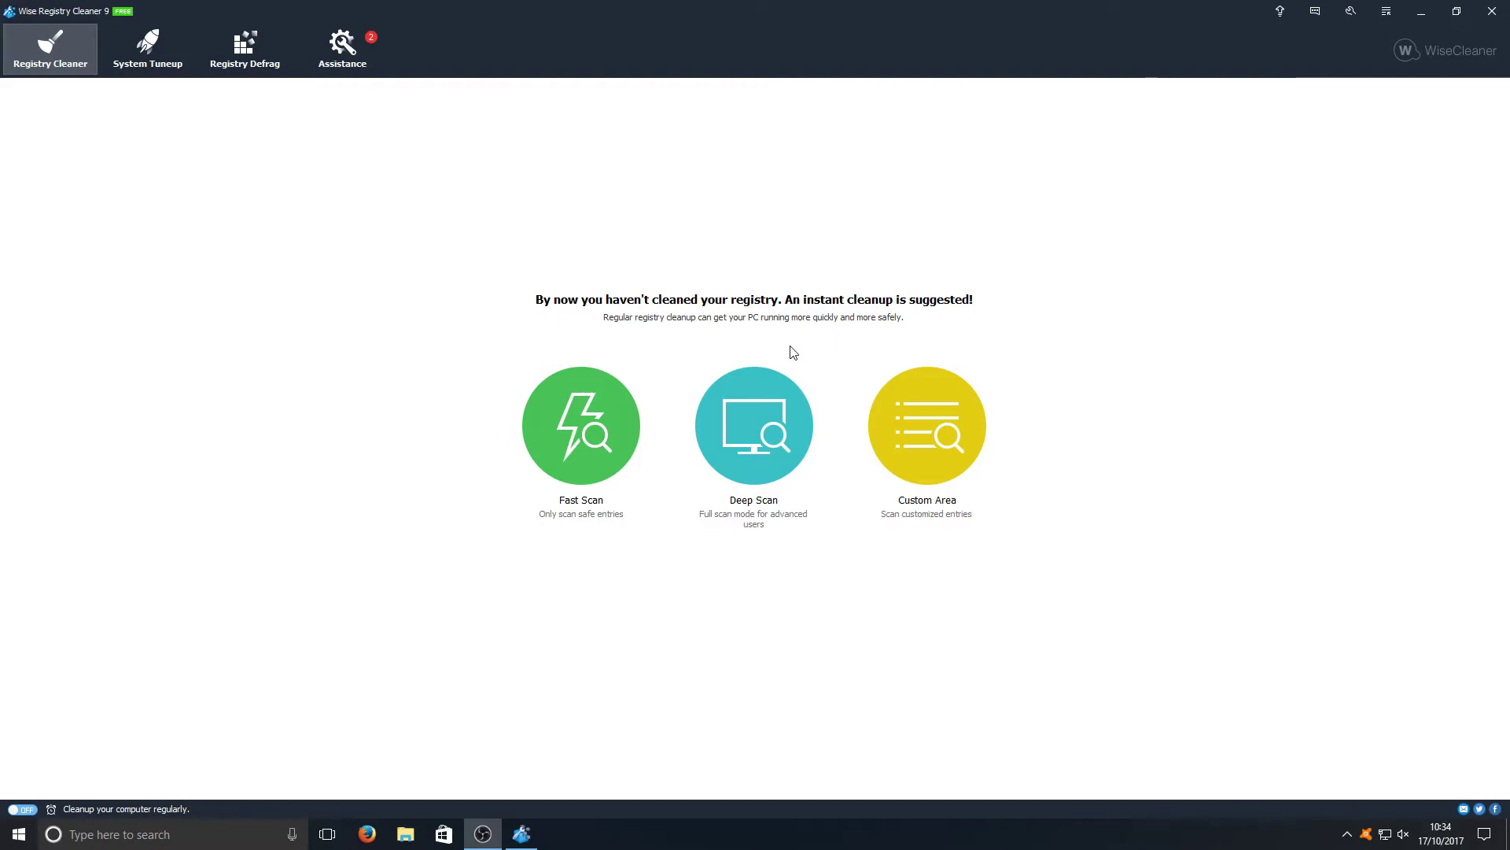
- Launch a Deep Scan from the Wise Registry Cleaner start page
{"action": "left_click", "coordinate": [771, 439]}
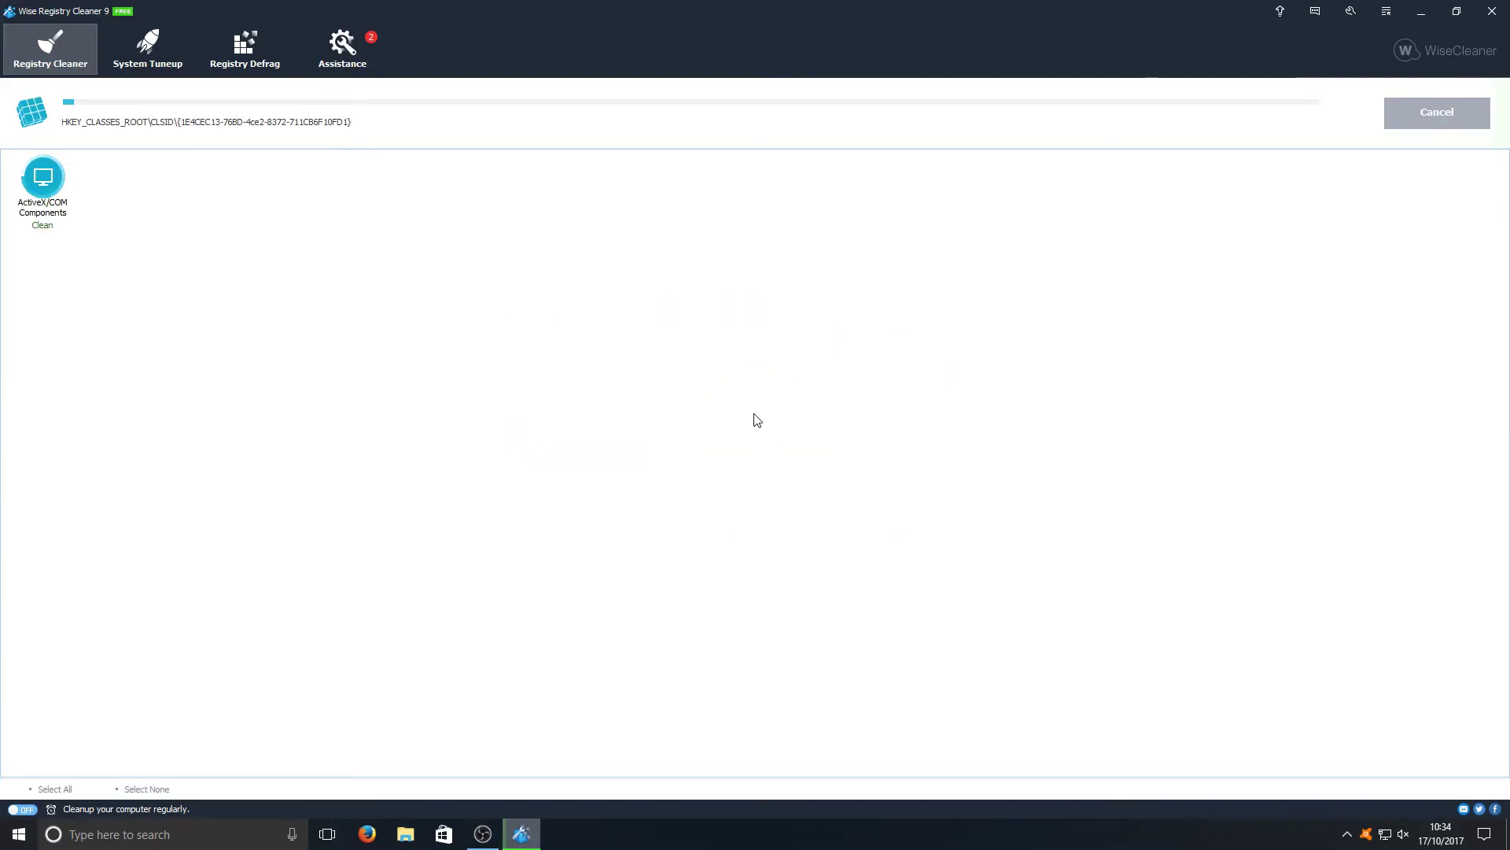